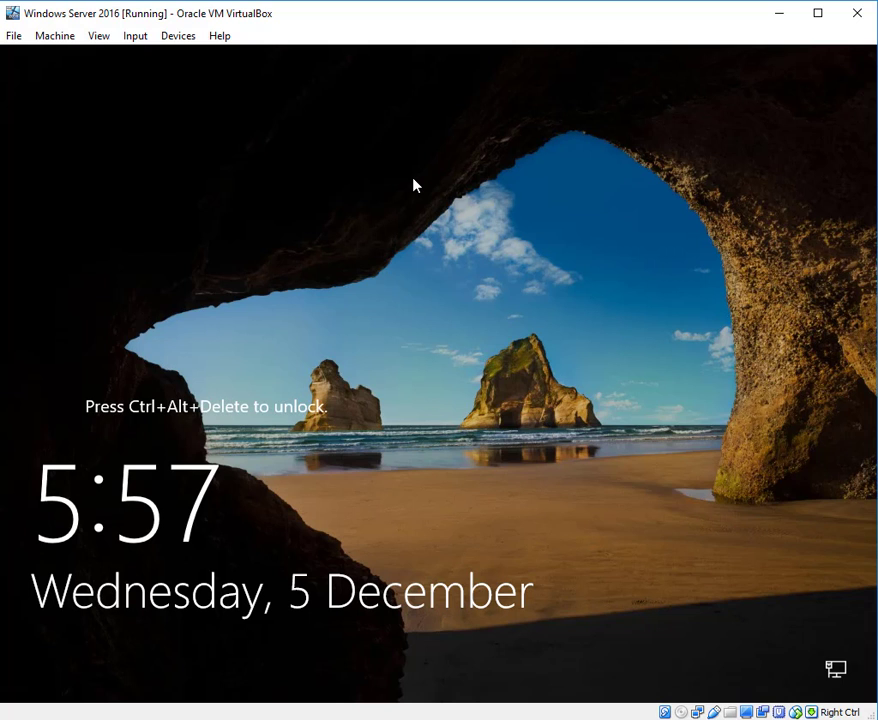
- Unlock the Windows Server 2016 virtual machine and sign in as Administrator with the account password
click(140, 37)
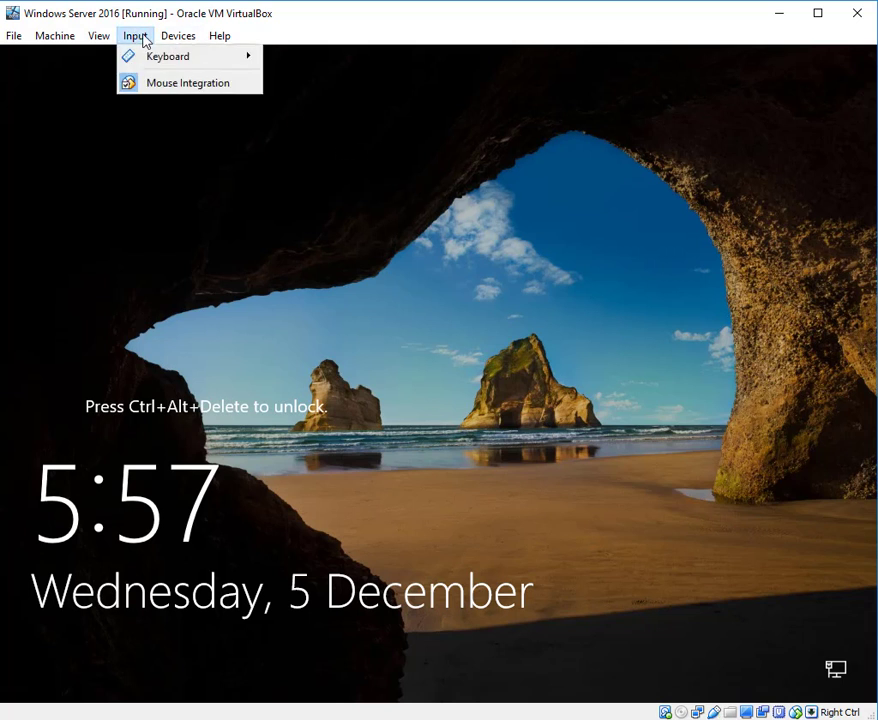
mouse_move(231, 66)
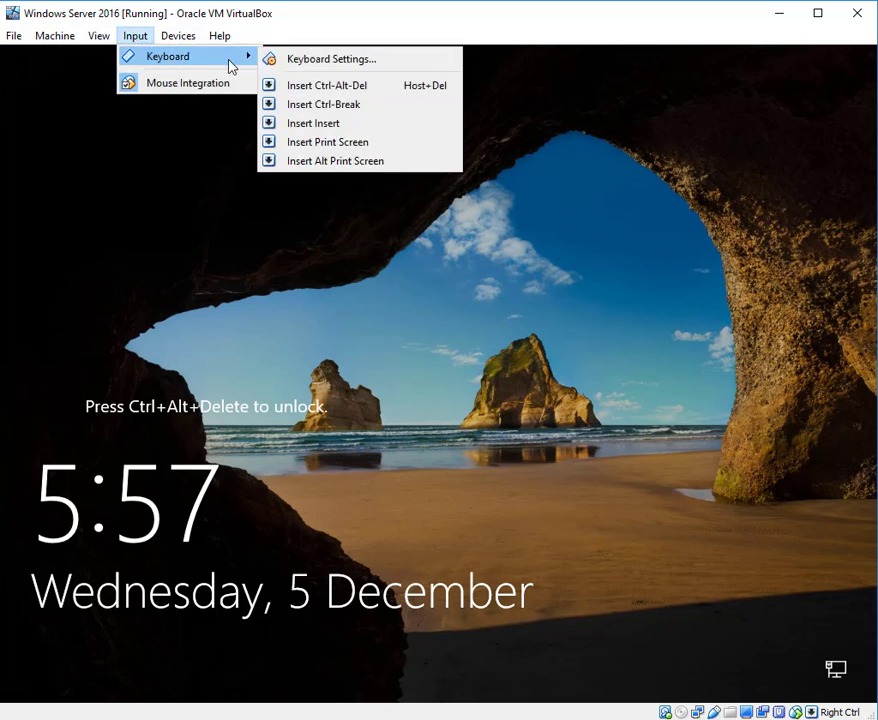
click(345, 88)
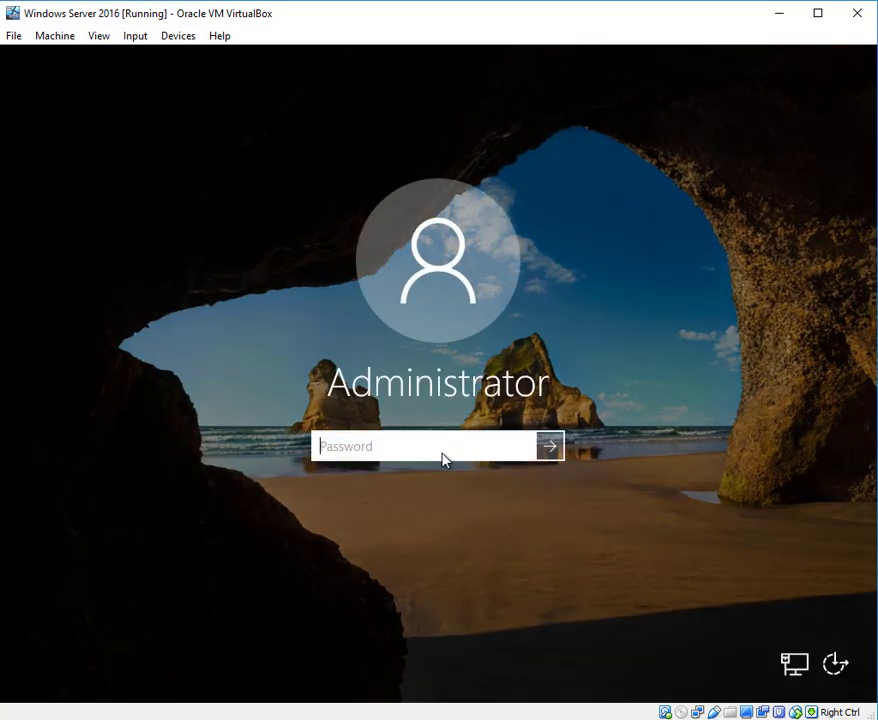
text(•••••••)
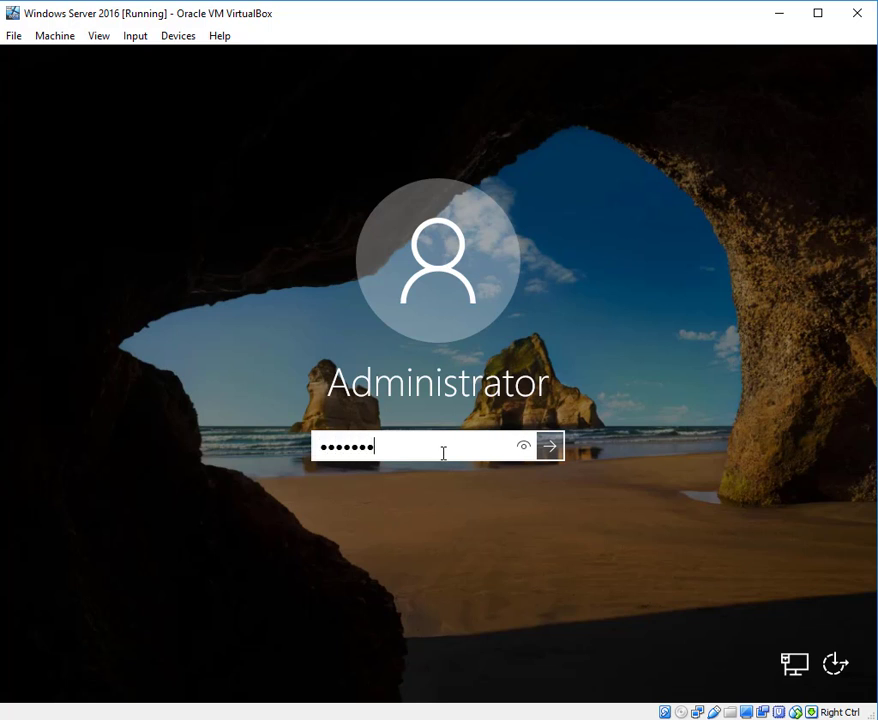
text(•••••••••)
key(Return)
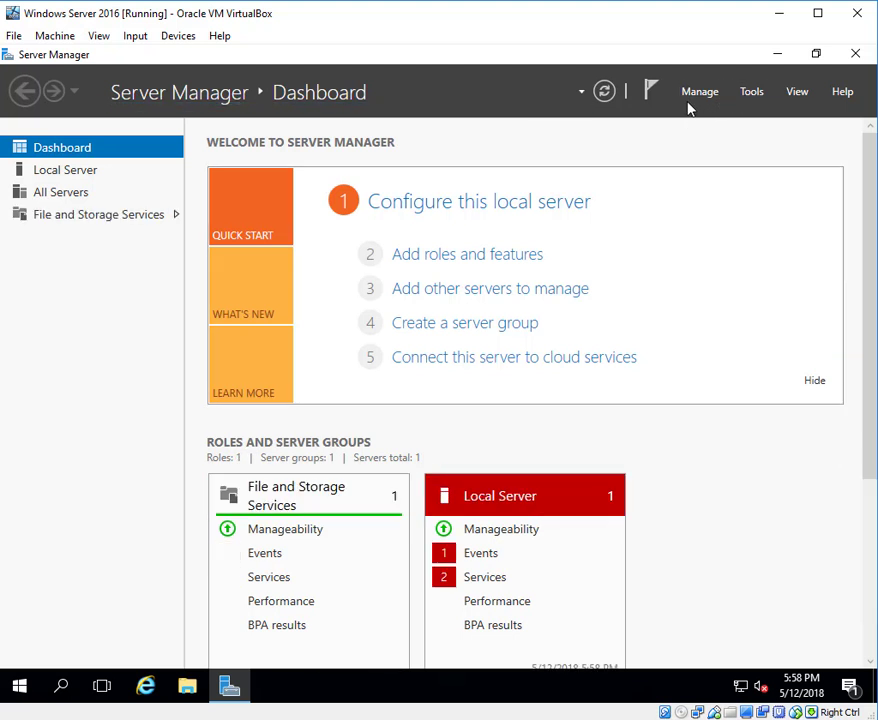
- Set Server Manager not to start automatically at logon in its properties
click(748, 96)
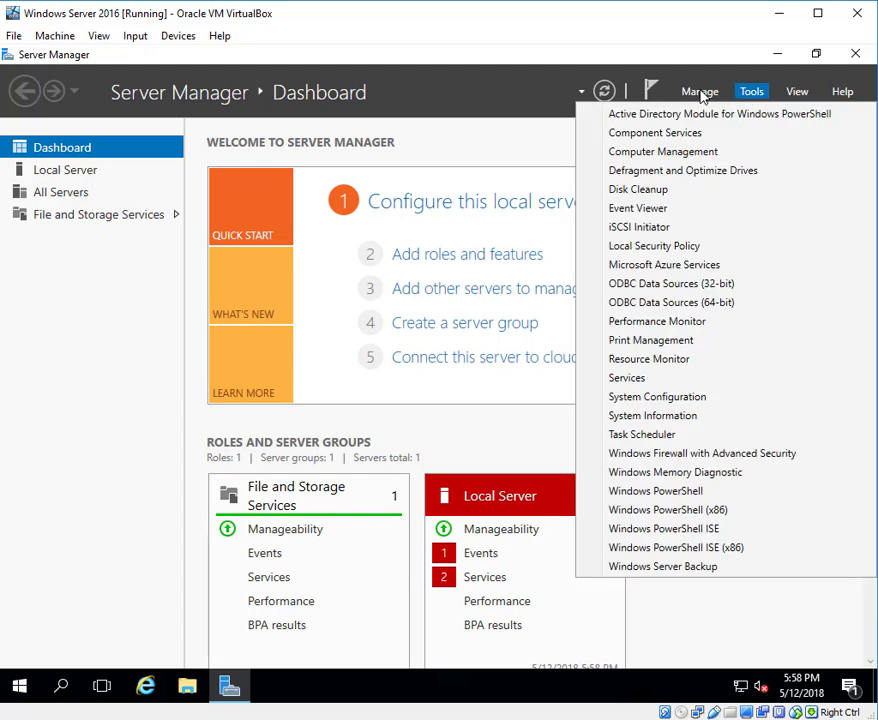
click(700, 93)
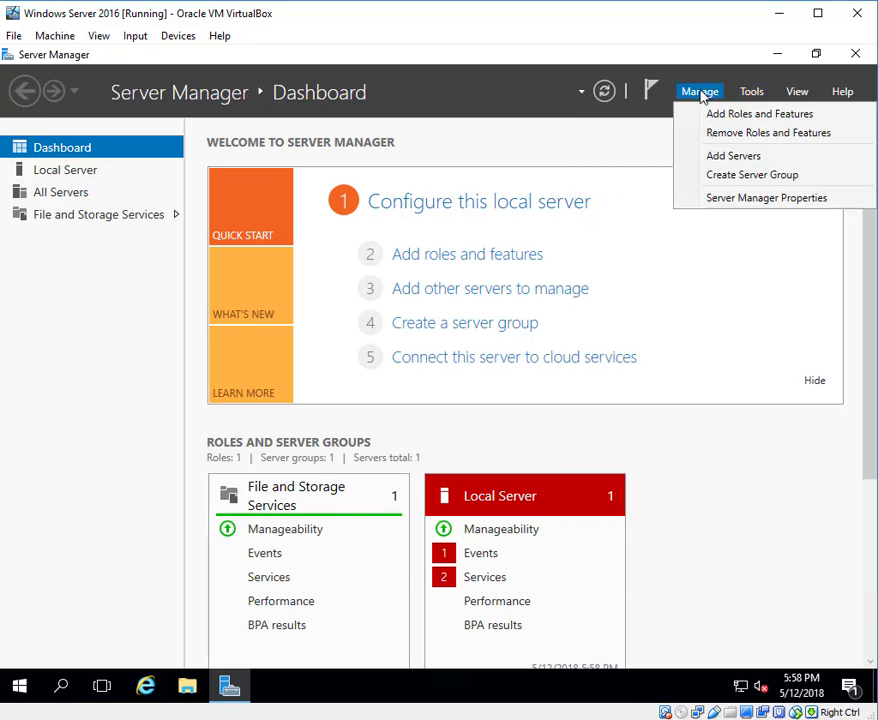
click(738, 200)
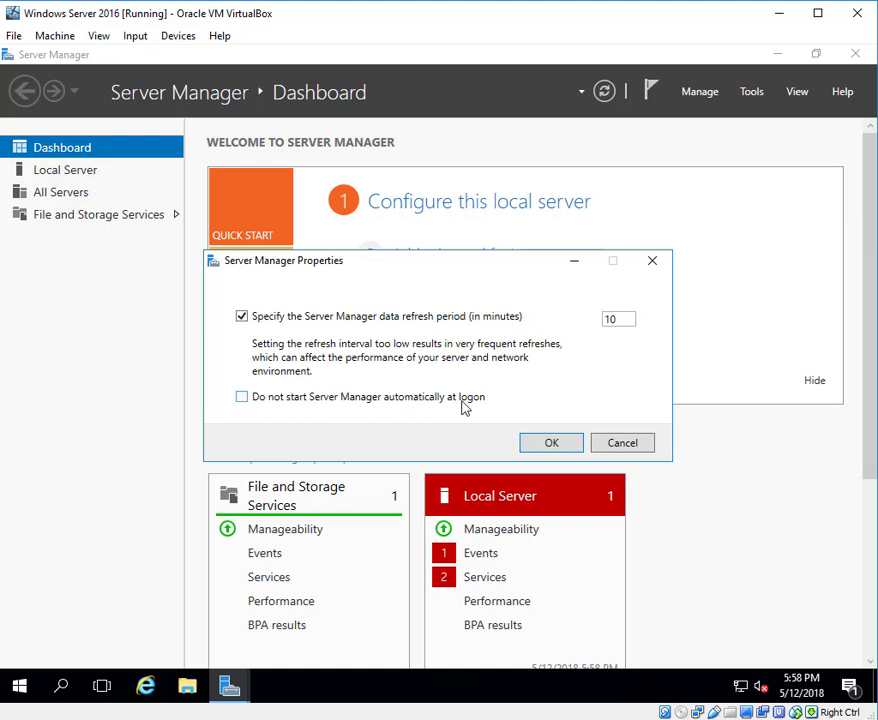
click(242, 398)
click(556, 446)
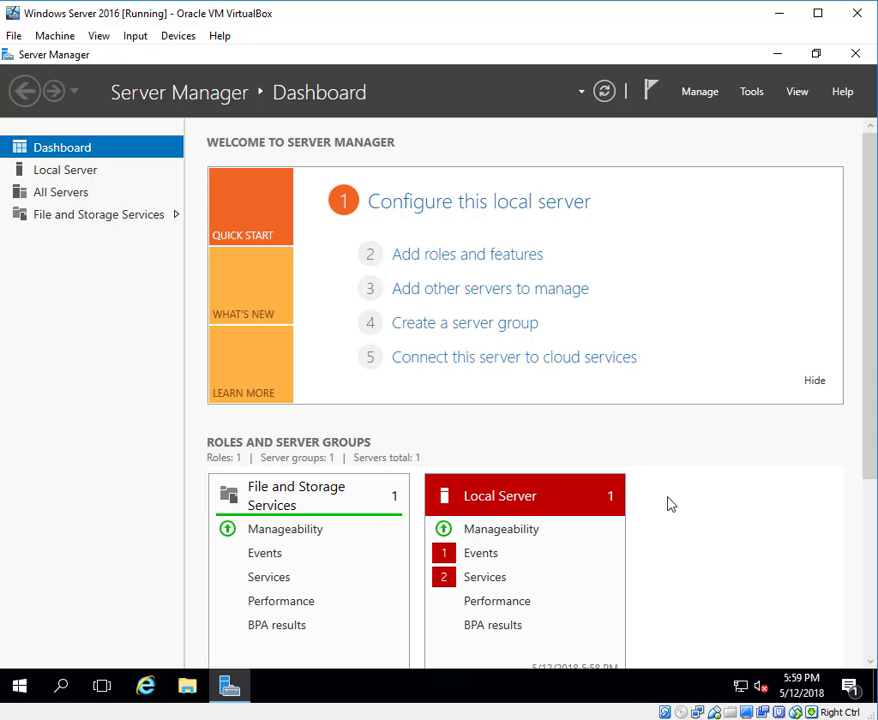
- Open Command Prompt and run ipconfig to check the server's current IP configuration
click(61, 690)
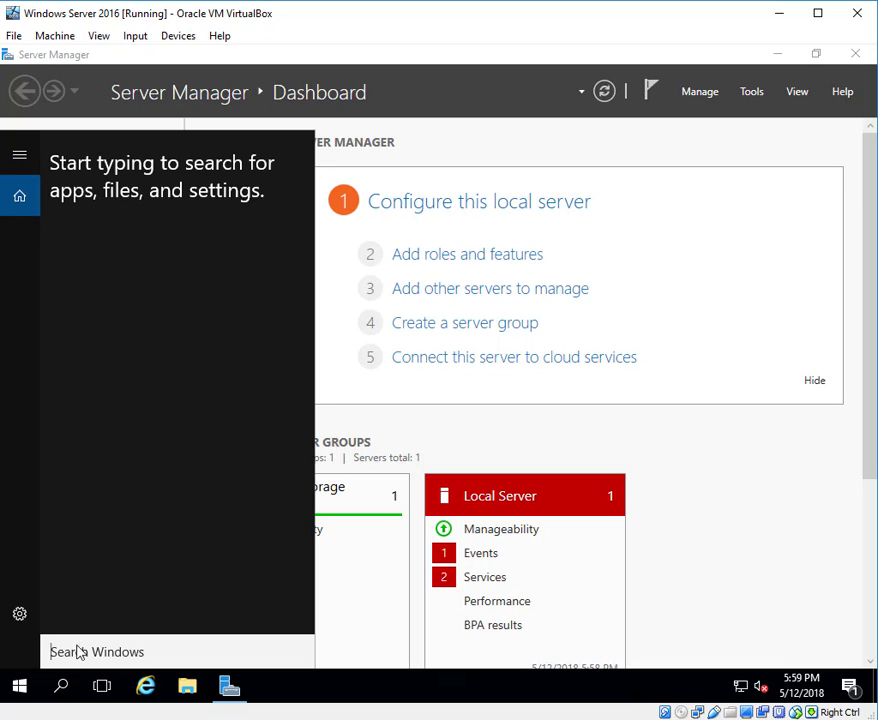
text(cmd)
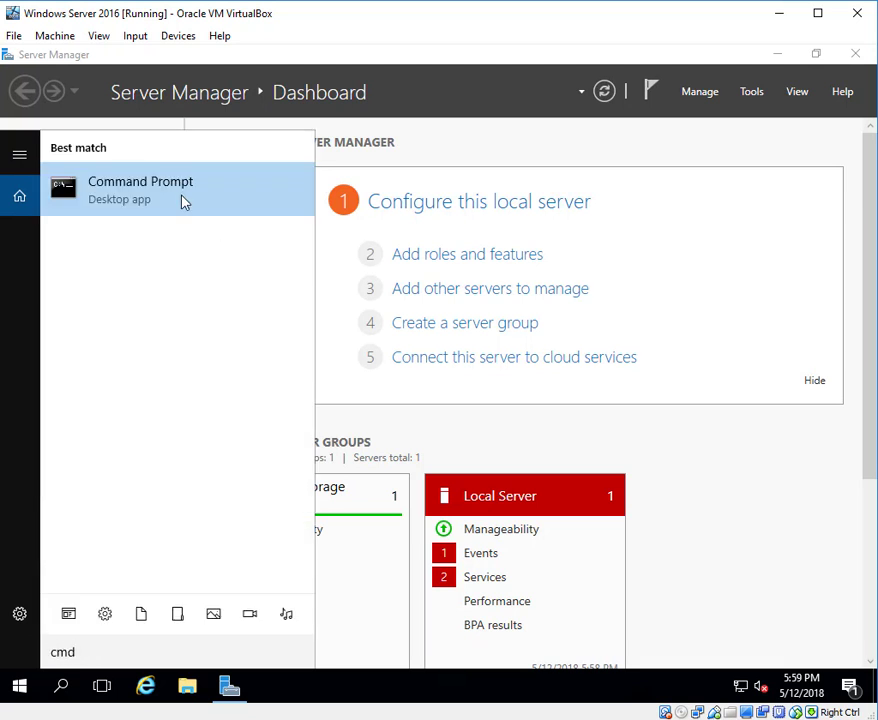
click(127, 196)
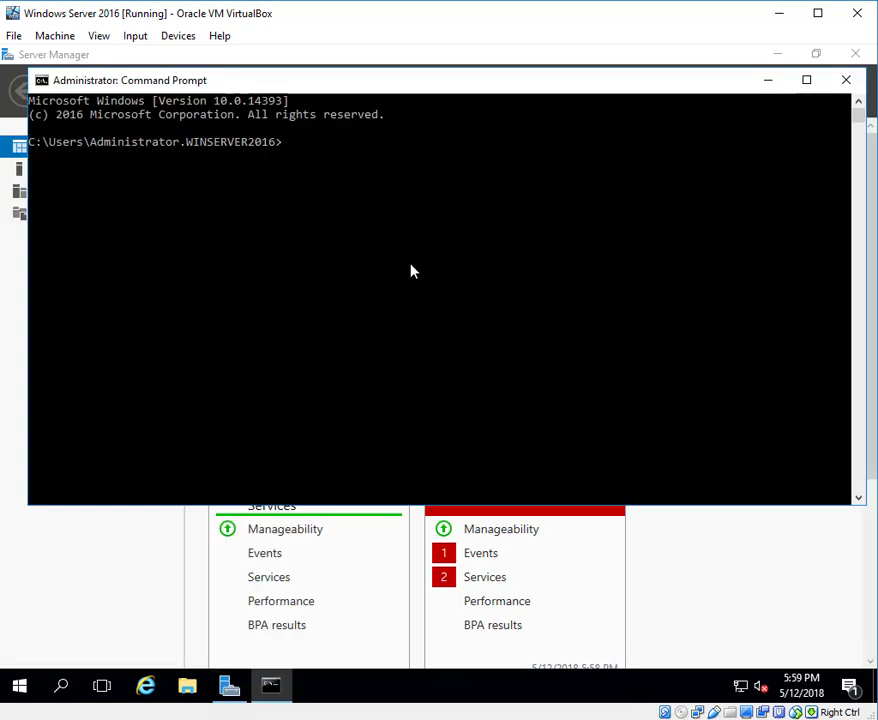
text(ipconfig)
key(Return)
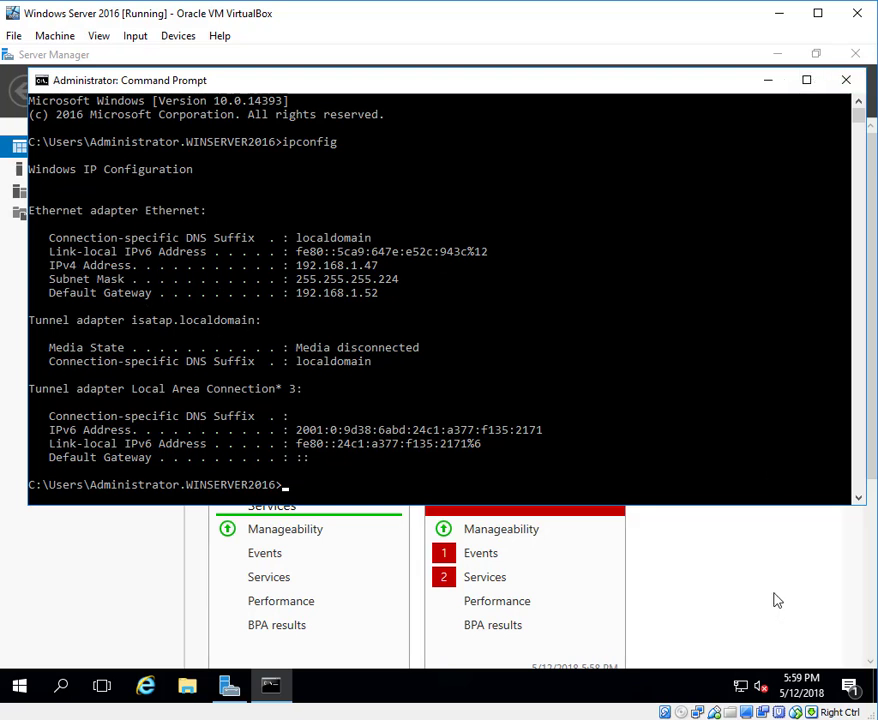
- Open the Internet Protocol Version 4 (TCP/IPv4) properties of the Ethernet adapter
right_click(743, 688)
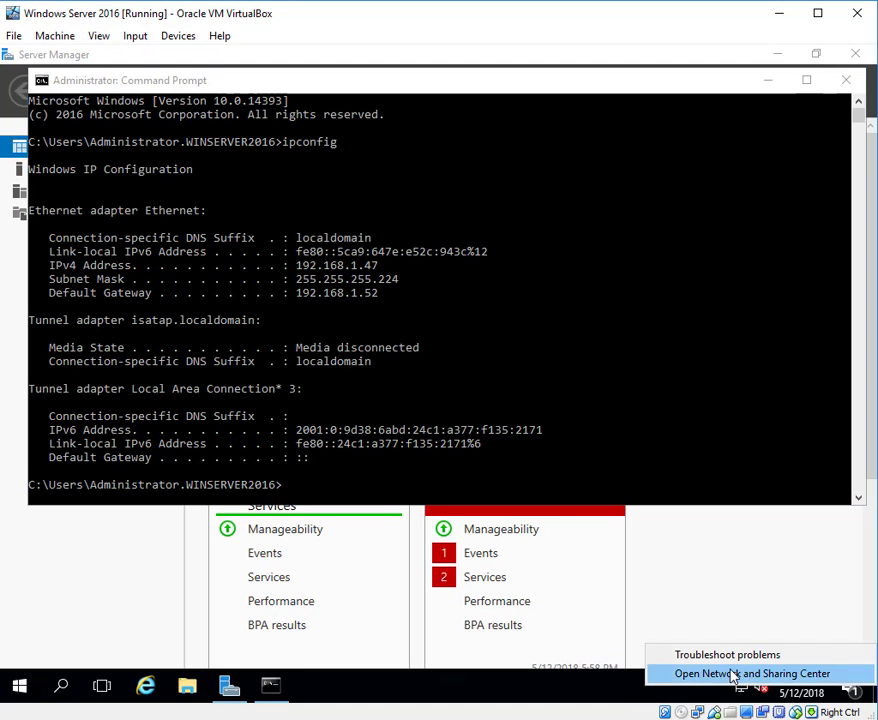
click(731, 676)
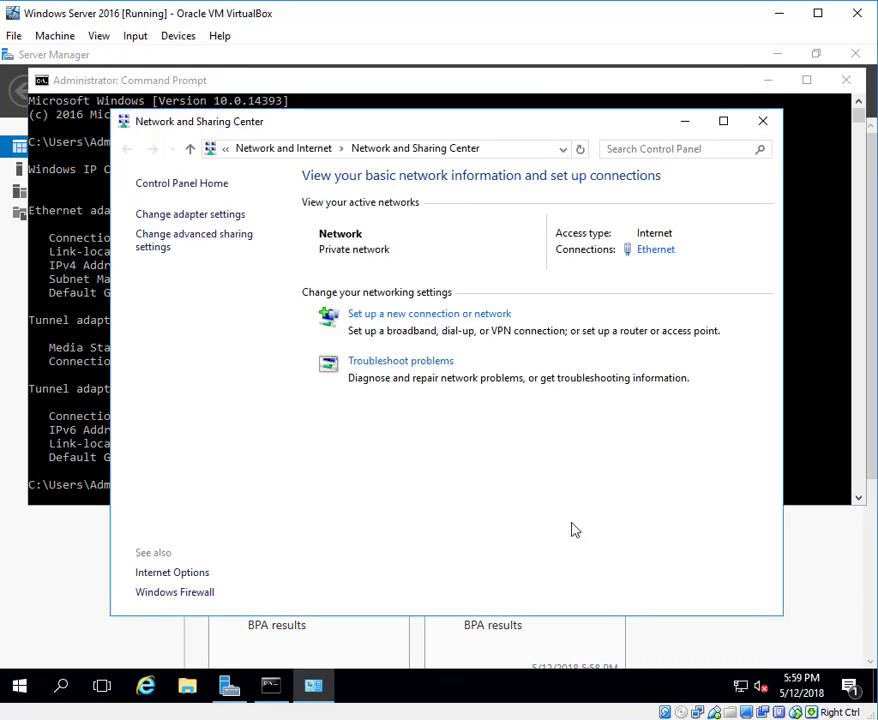
click(212, 218)
click(212, 237)
right_click(213, 241)
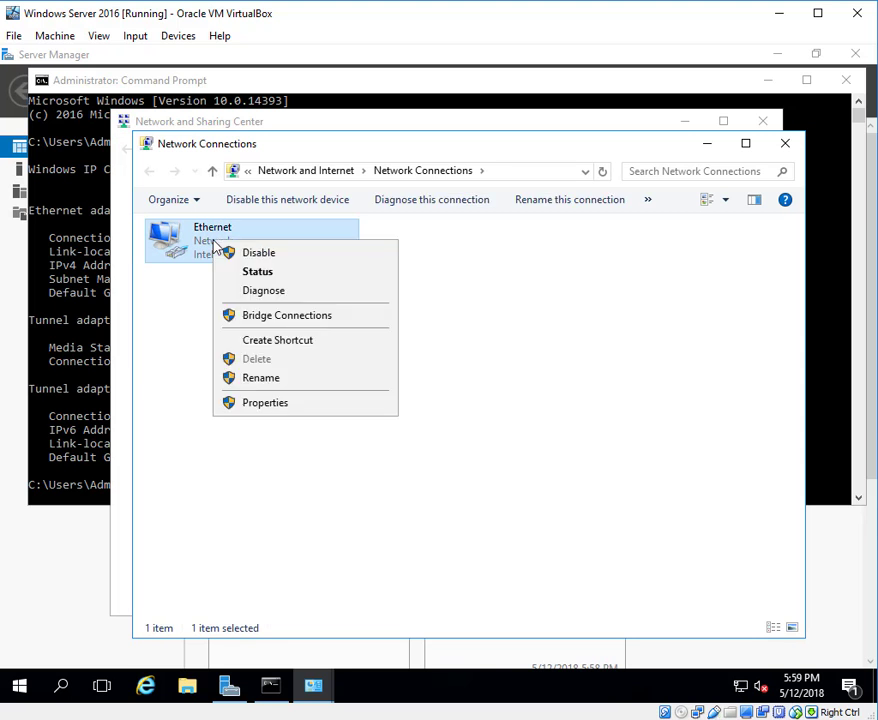
click(263, 404)
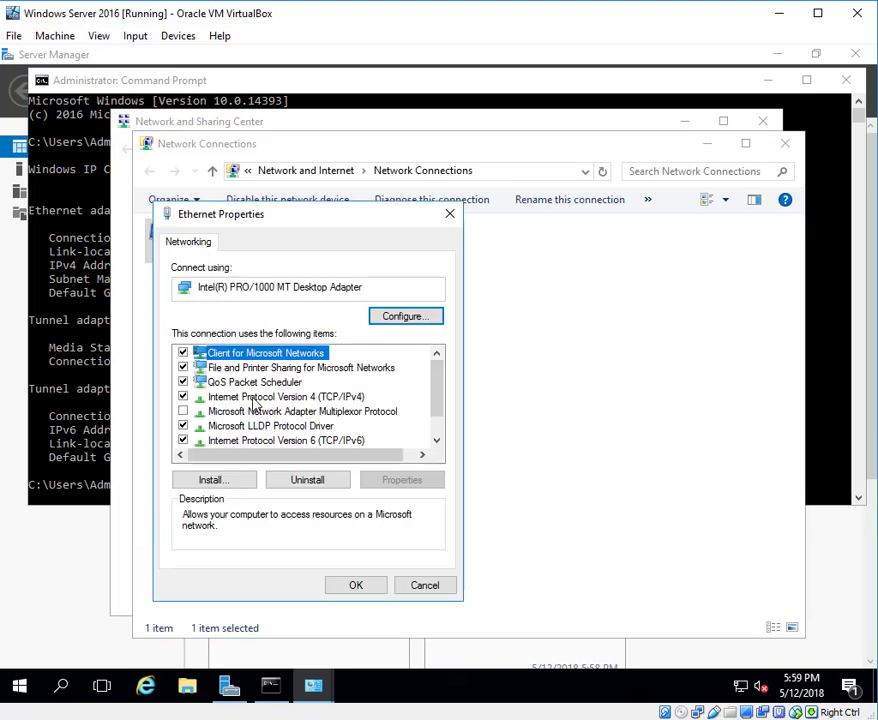
click(255, 398)
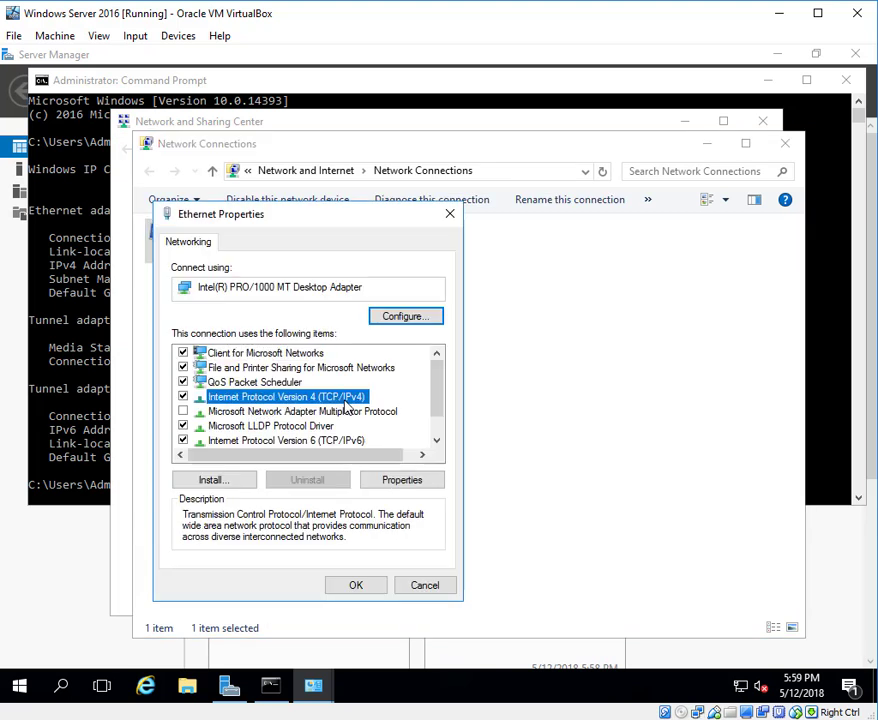
click(406, 480)
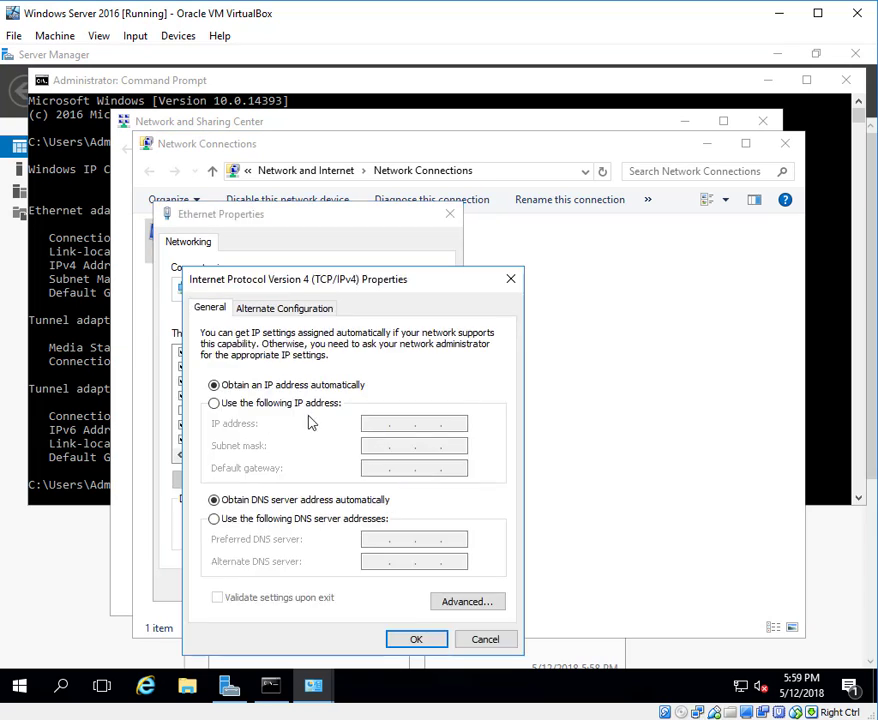
- Switch the Ethernet adapter to a manually specified IP address and set it to 192.168.1.47
click(213, 404)
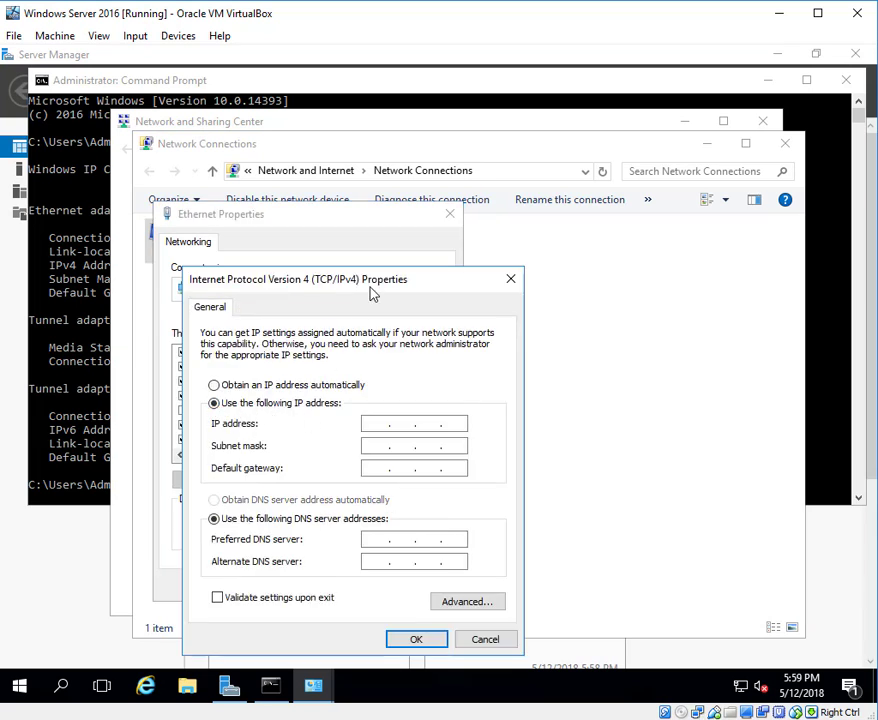
drag(377, 281, 458, 253)
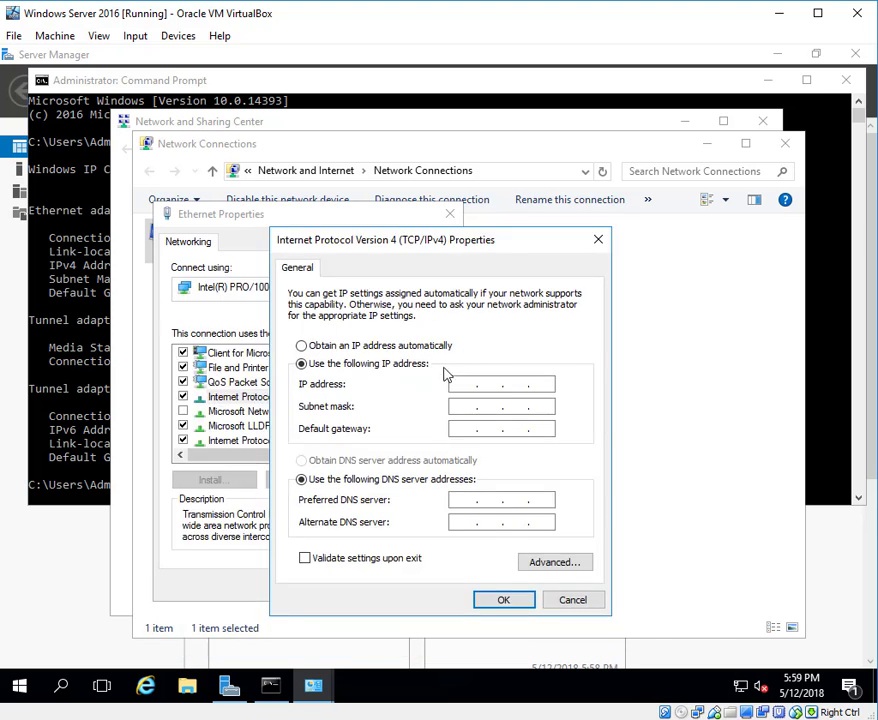
click(464, 385)
text(192 . 168 . 1 . 47)
- Set the subnet mask to 255.255.255.224, consulting the ipconfig output in Command Prompt
click(462, 406)
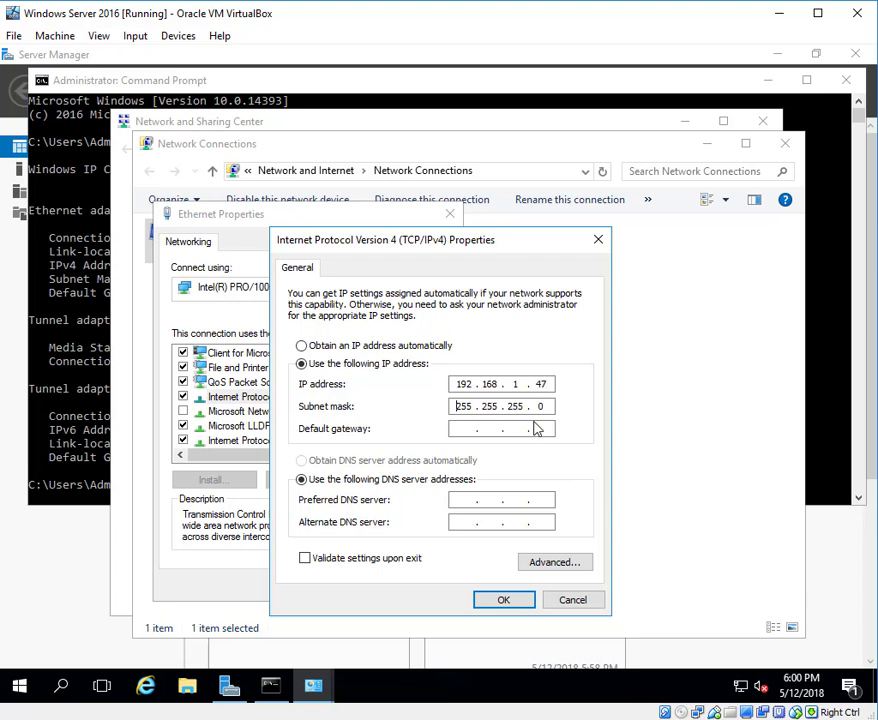
click(77, 290)
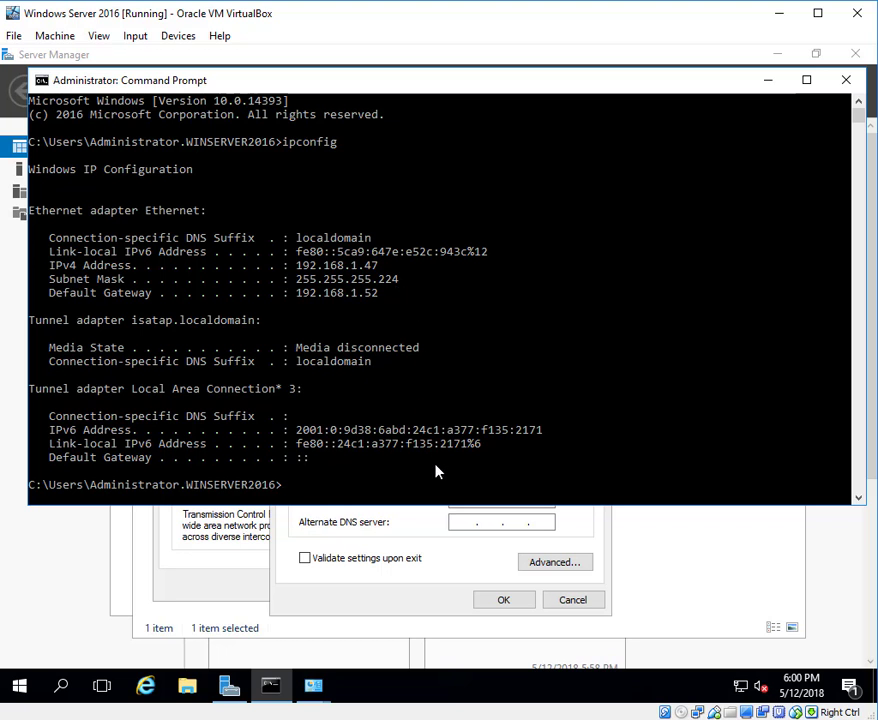
click(429, 530)
click(545, 406)
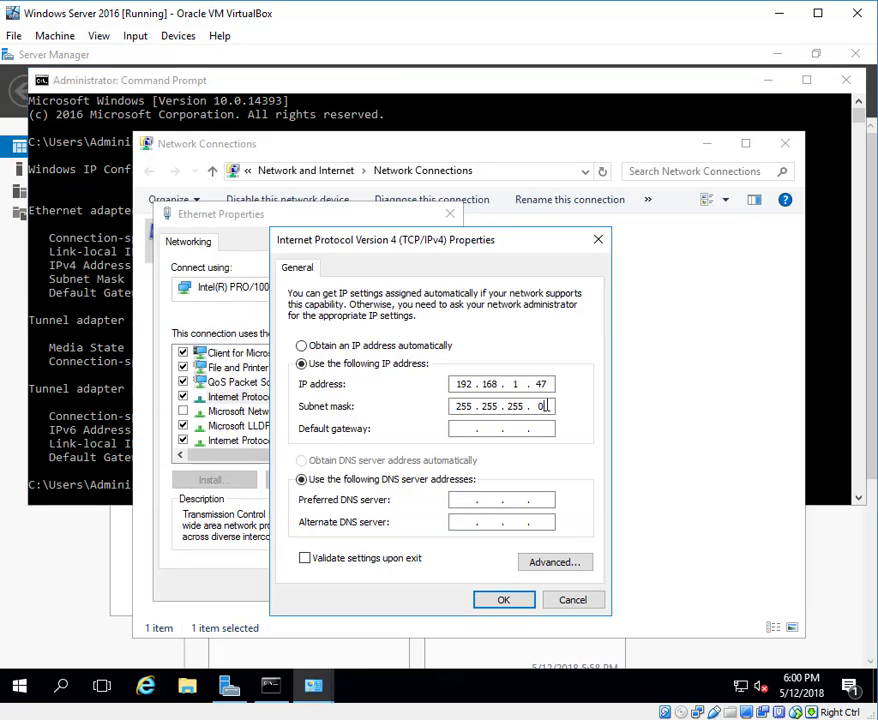
key(BackSpace)
text(224)
- Set the default gateway to 192.168.1.52, apply the IPv4 settings and close the network connection windows
key(Tab)
text(192 . 168 . 1 . 52)
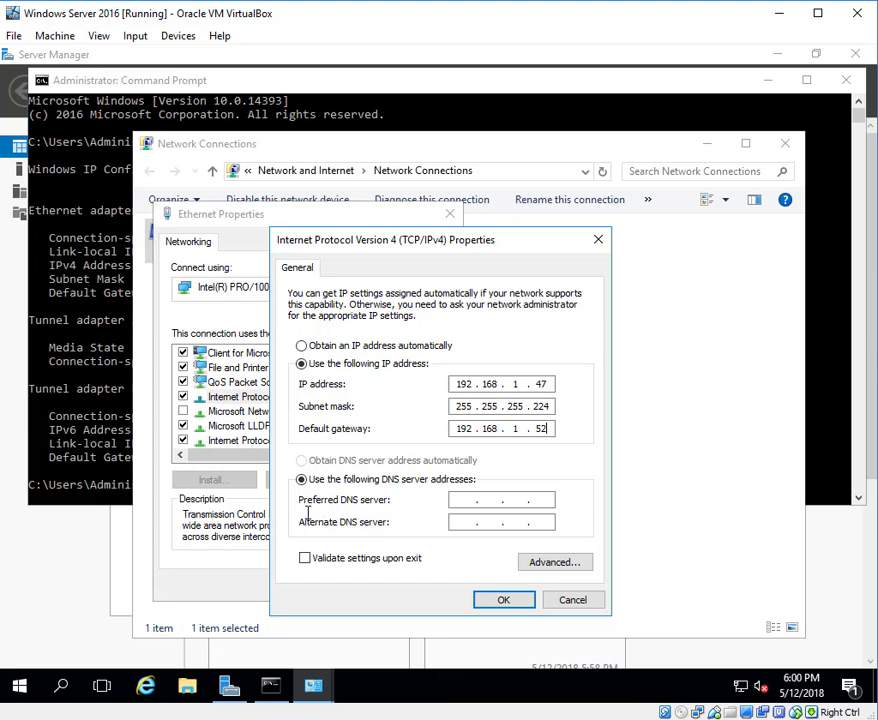
click(500, 600)
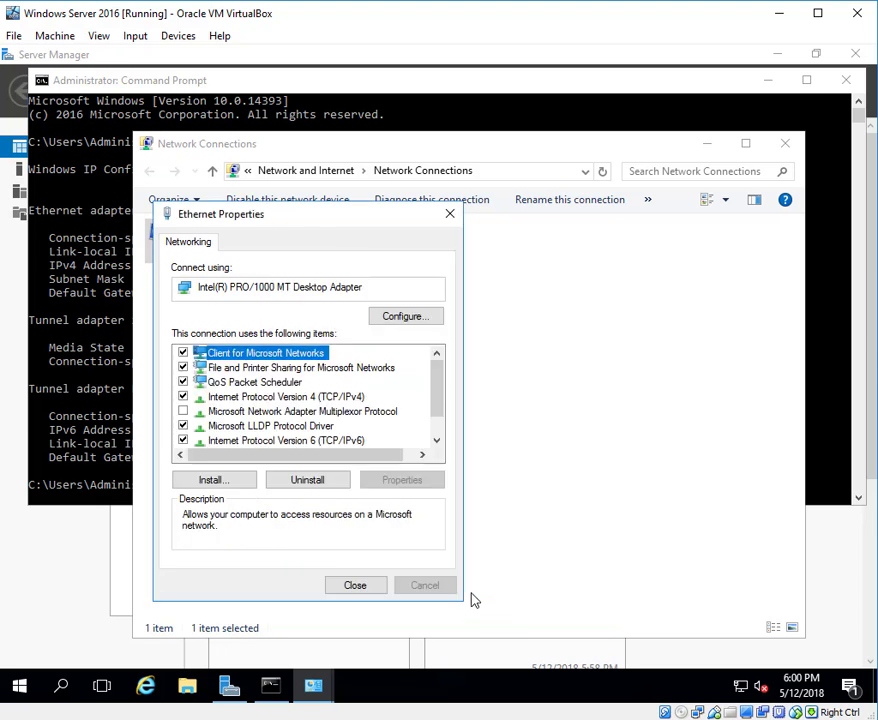
click(357, 587)
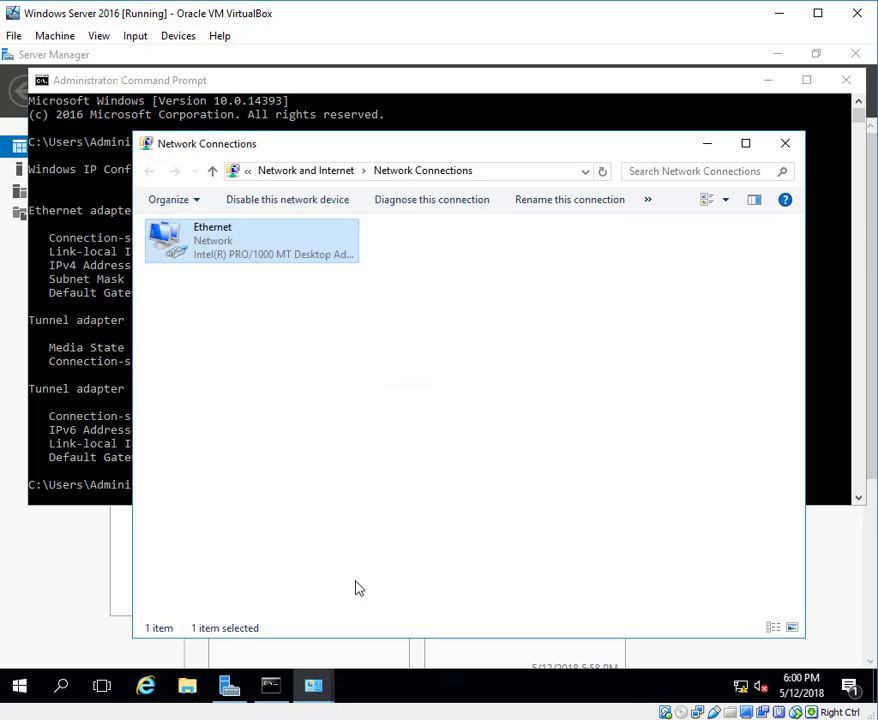
click(382, 406)
click(785, 145)
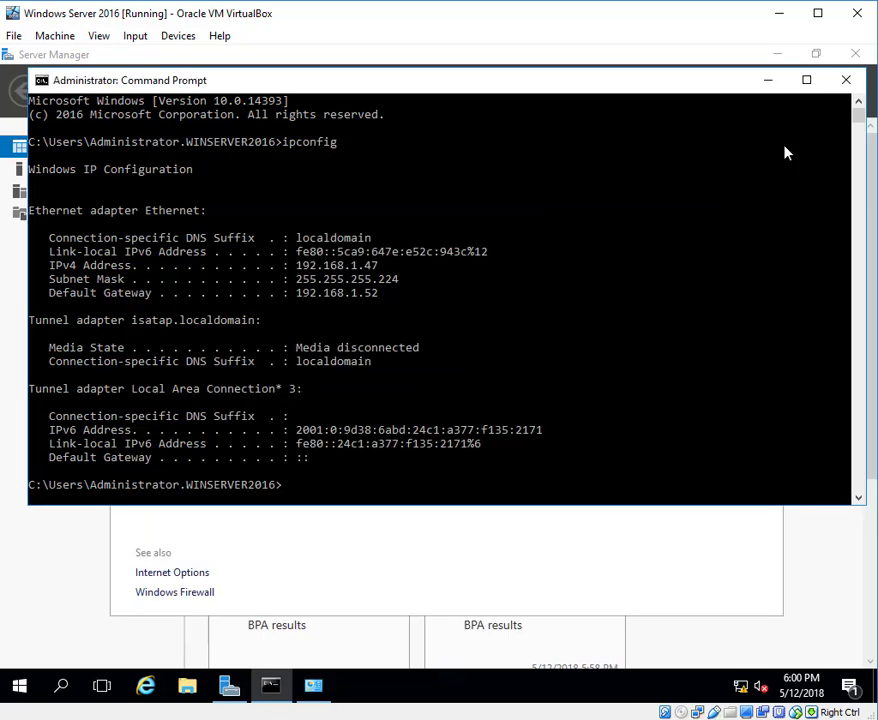
- Run ipconfig again to verify the static IP settings, and close Command Prompt and Network and Sharing Center
click(408, 489)
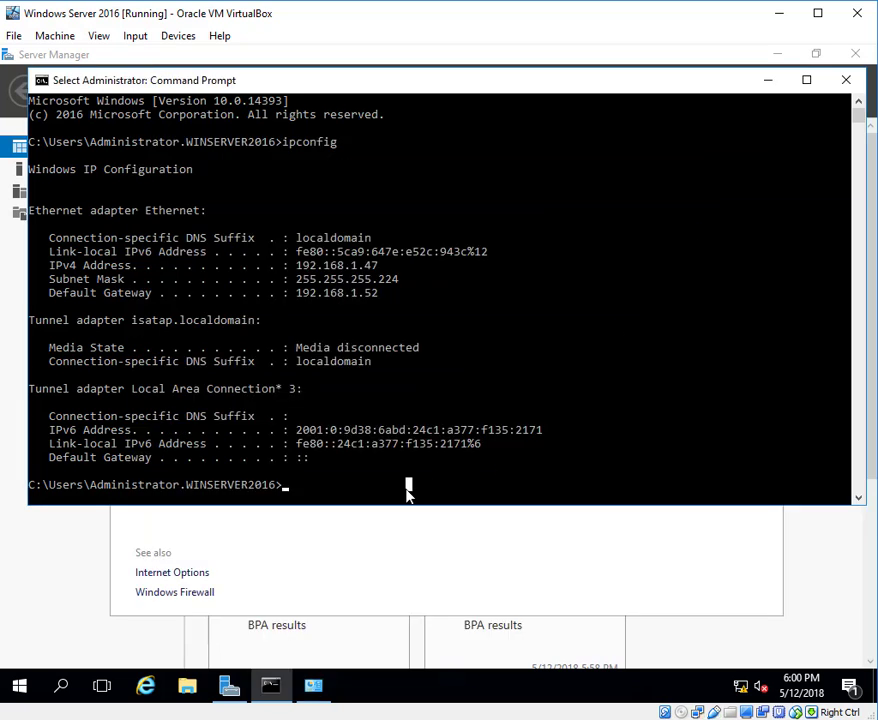
key(Escape)
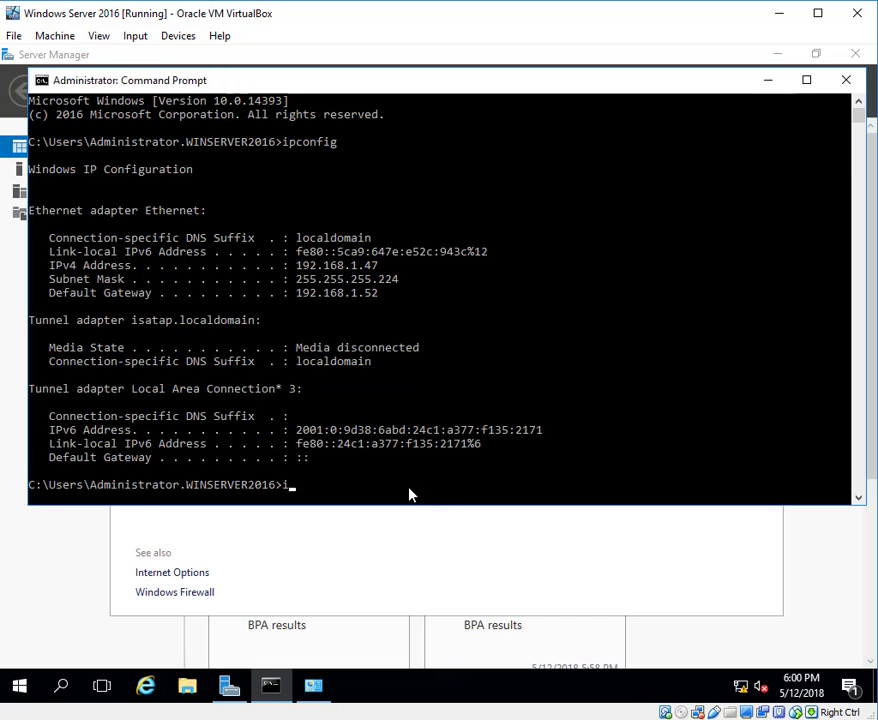
text(ipconfig)
key(Return)
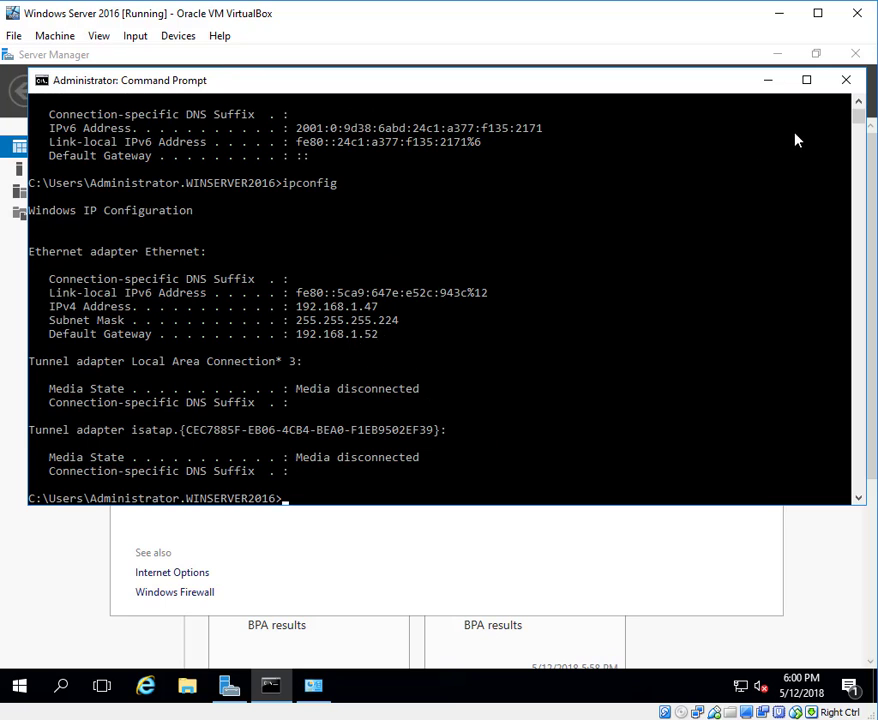
click(846, 79)
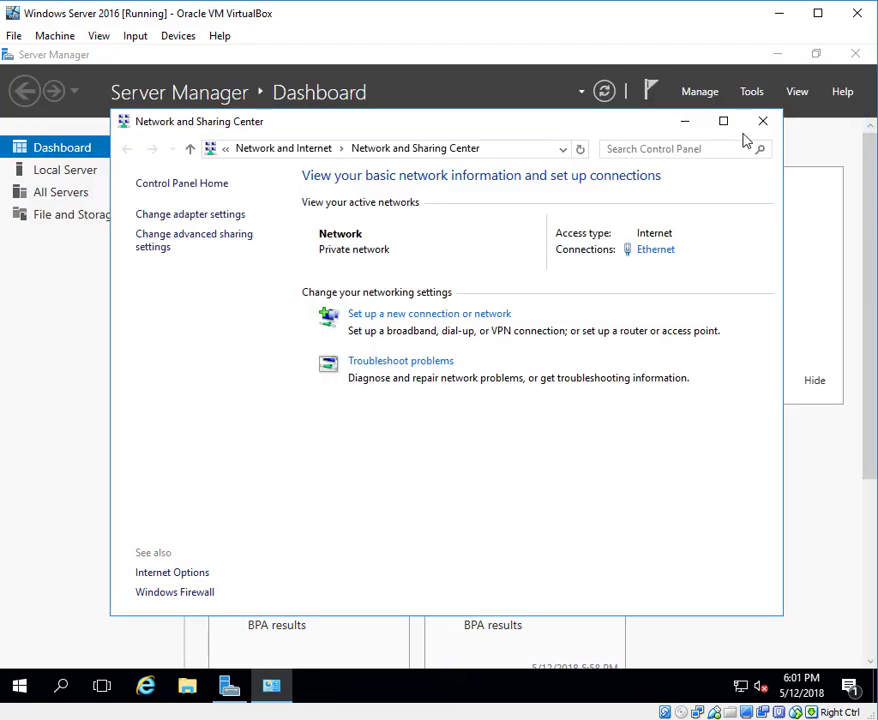
click(761, 123)
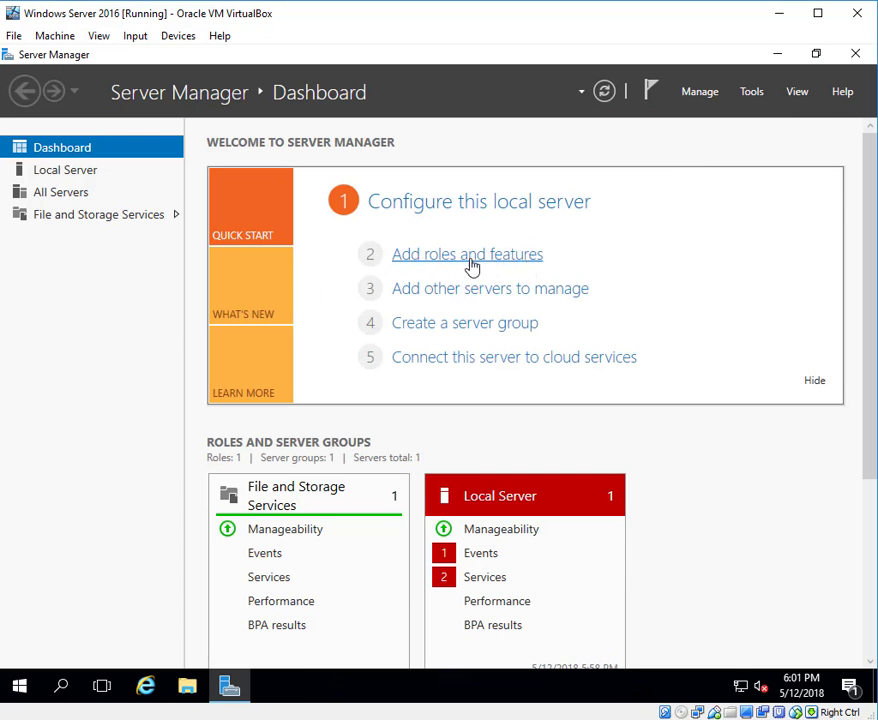
- Start adding roles and features with a role-based or feature-based installation on the WinServer2016 server from the server pool
click(712, 94)
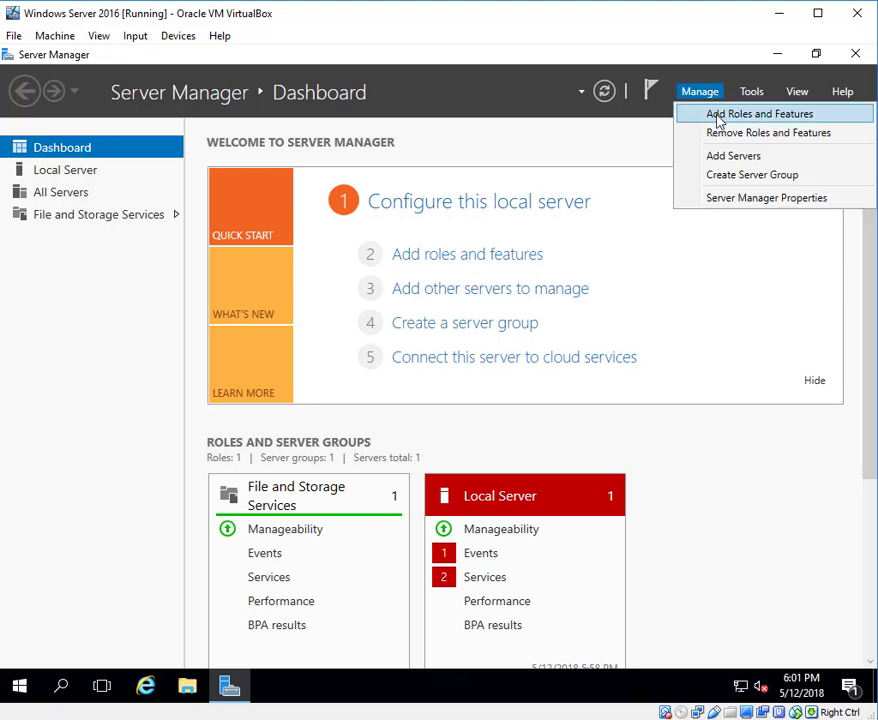
click(718, 120)
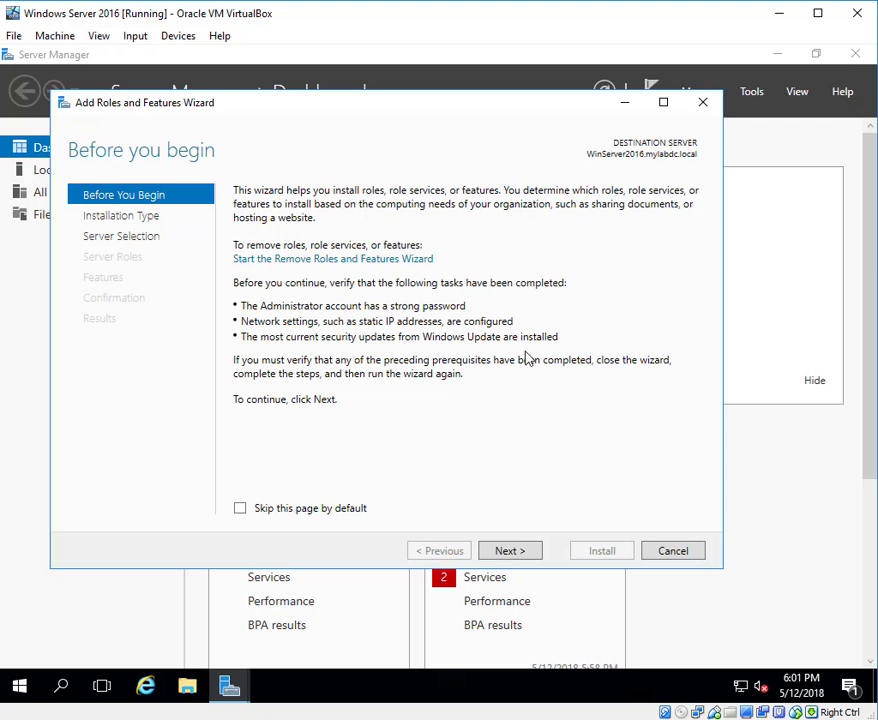
click(510, 551)
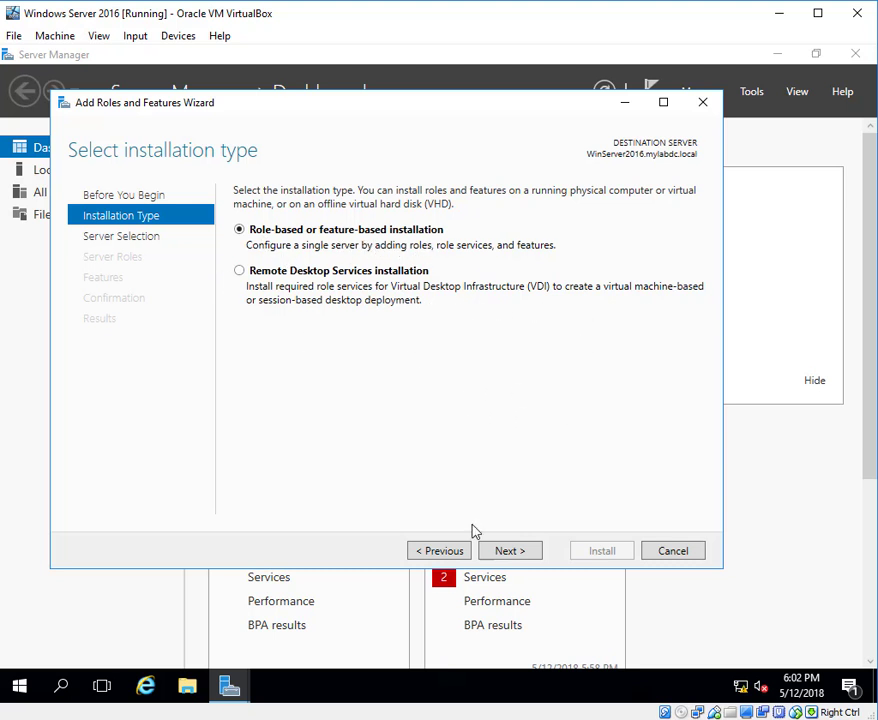
click(510, 551)
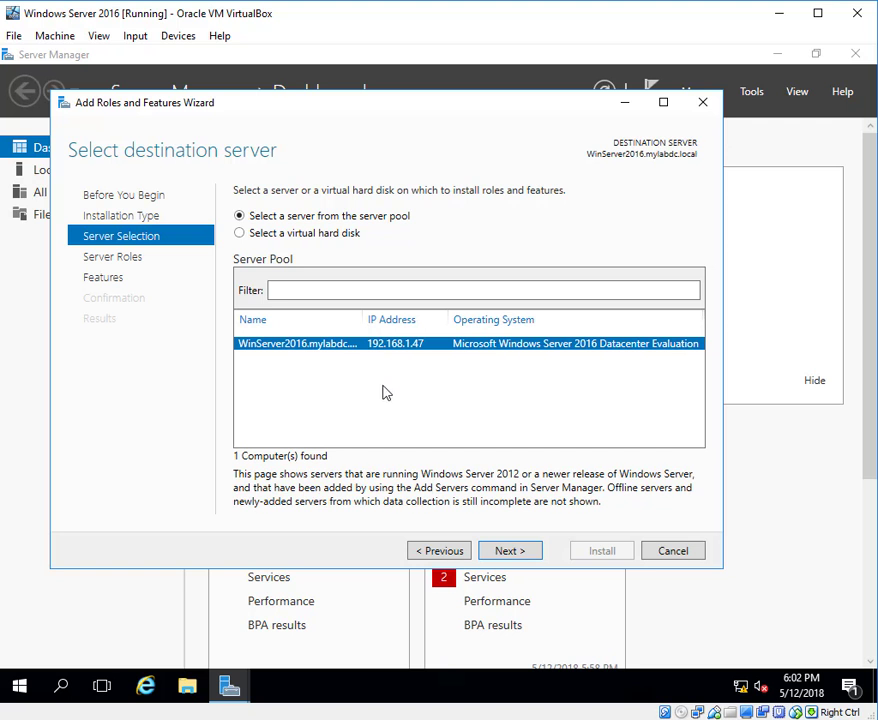
click(511, 554)
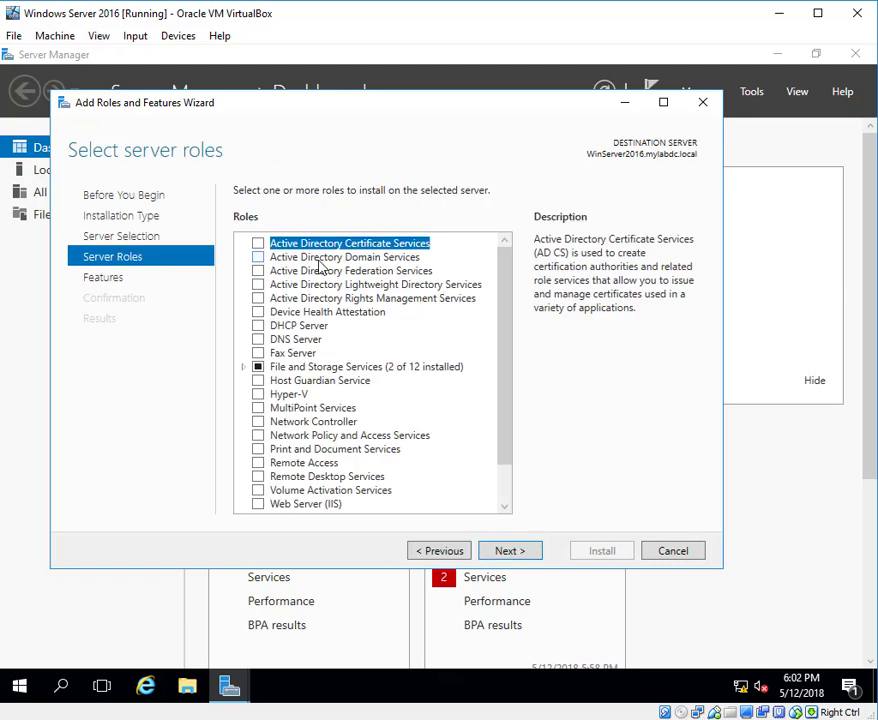
- Select the Active Directory Domain Services and DNS Server roles with their required management tools, continuing past the validation results
click(258, 262)
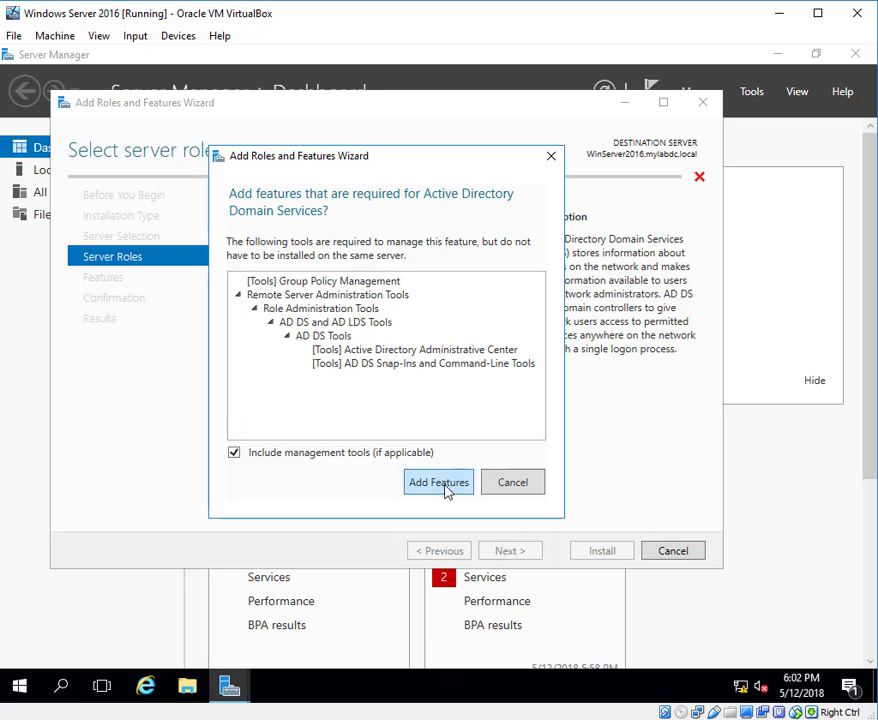
click(440, 483)
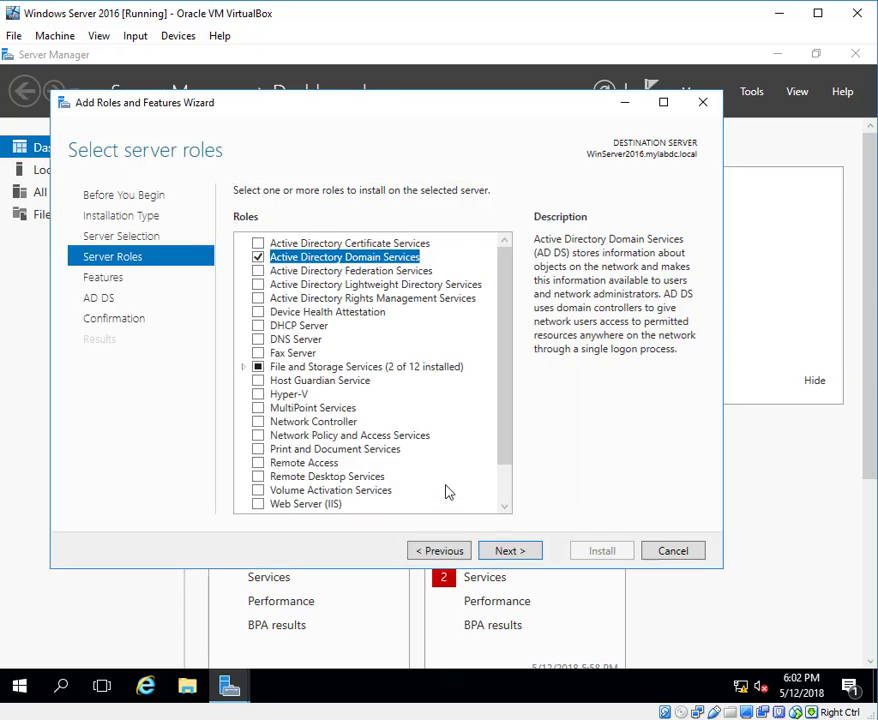
click(260, 344)
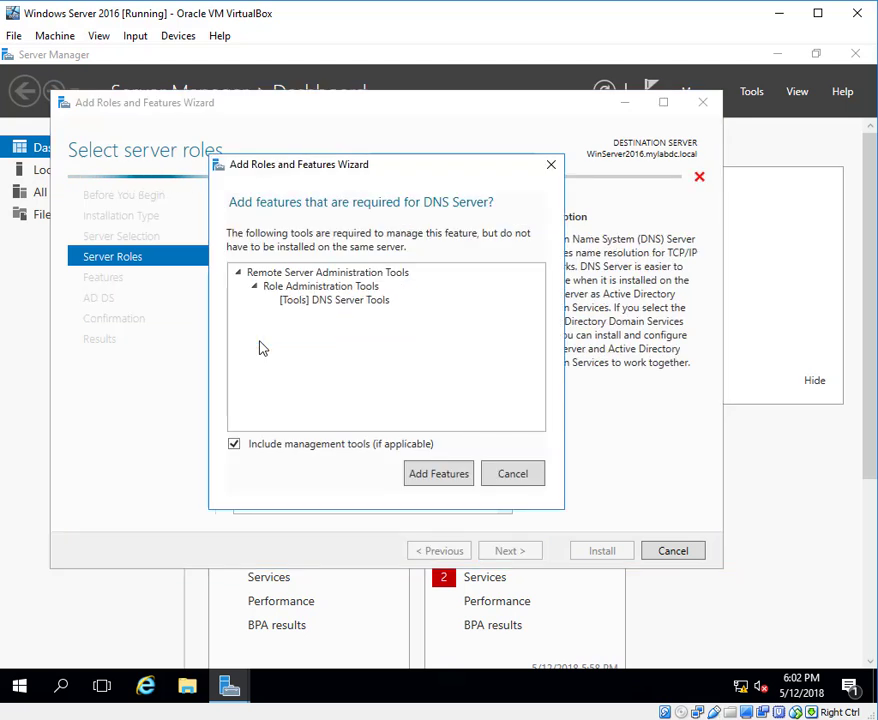
click(463, 484)
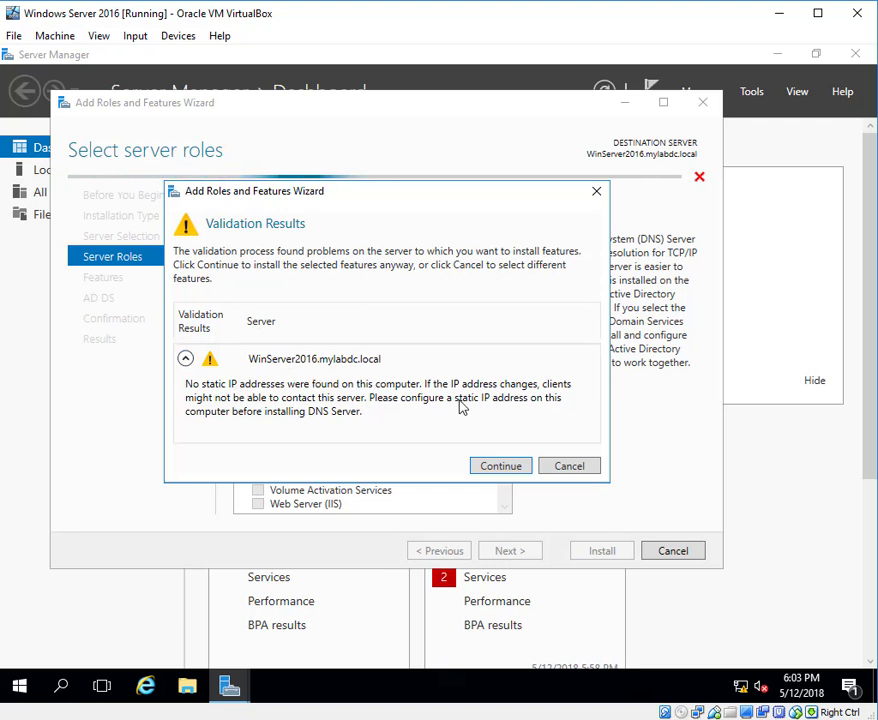
click(500, 467)
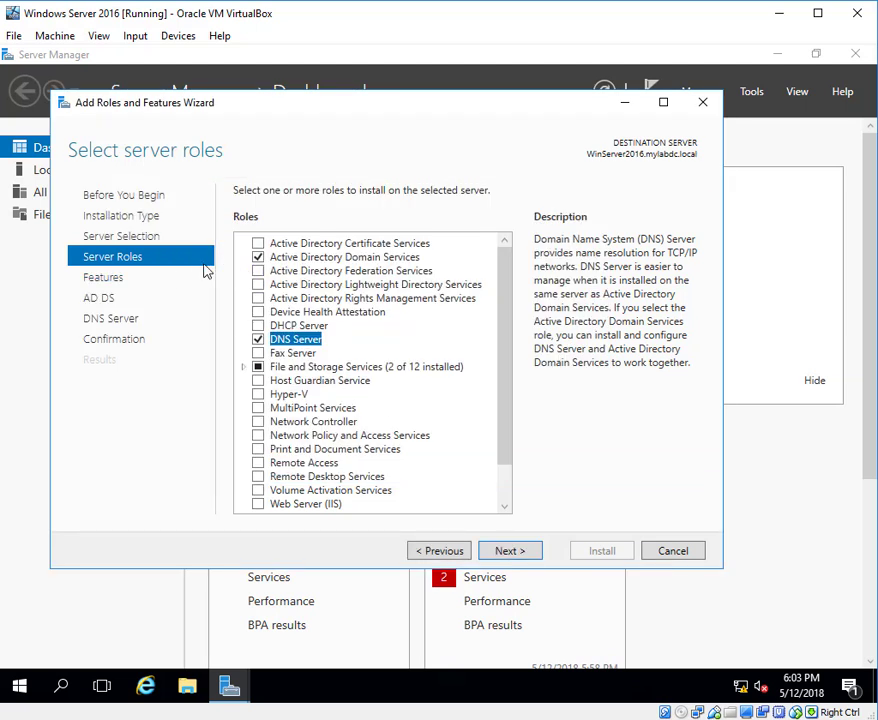
scroll(502, 420, down, 2)
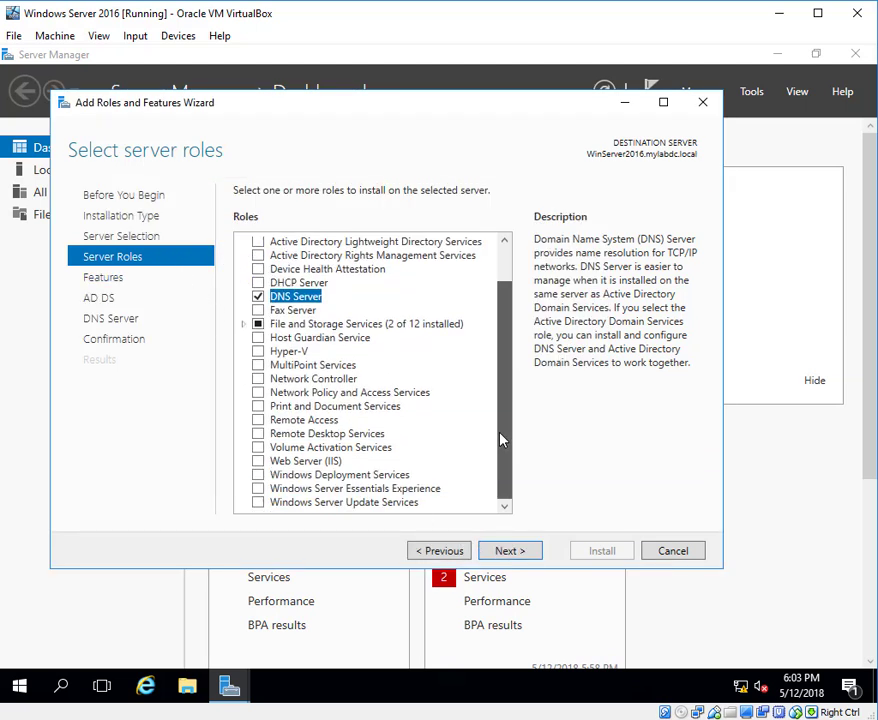
scroll(510, 380, up, 2)
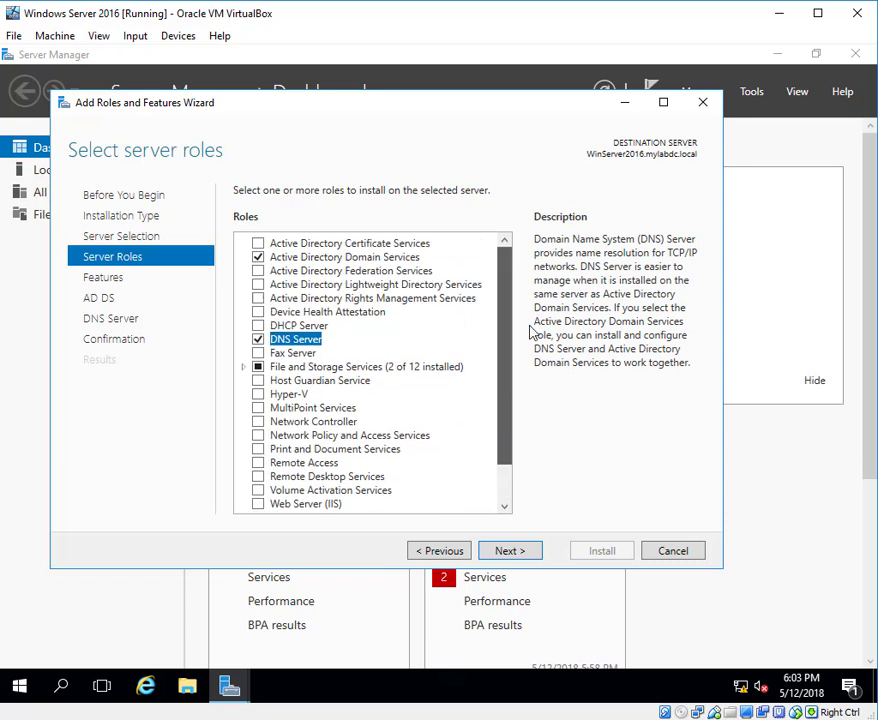
click(509, 551)
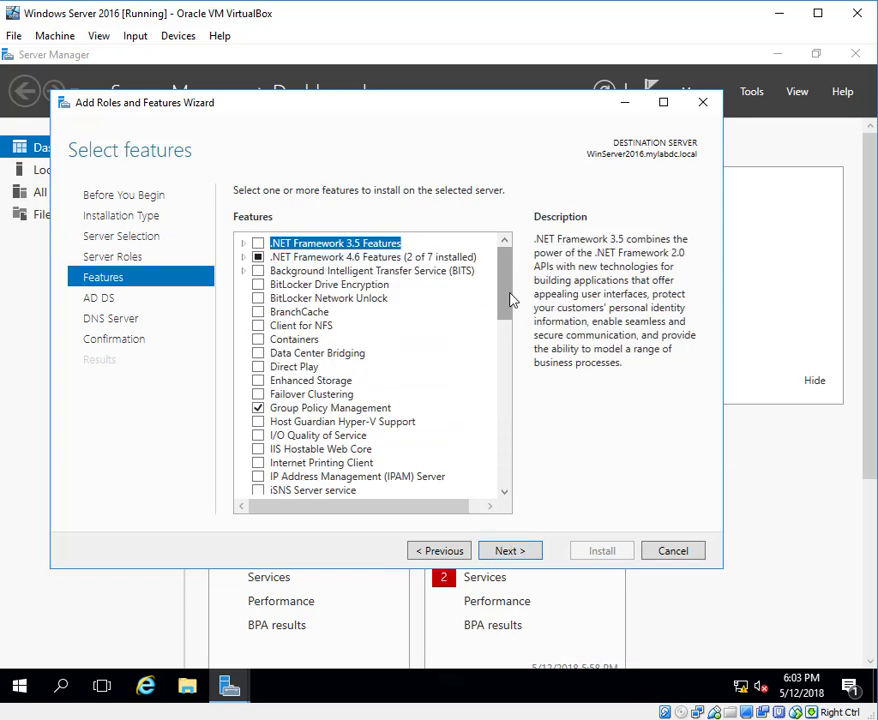
- Keep the preselected features, accept the AD DS and DNS Server pages, install the selected roles, and close the wizard after installation
drag(506, 296, 518, 480)
scroll(507, 318, down, 1)
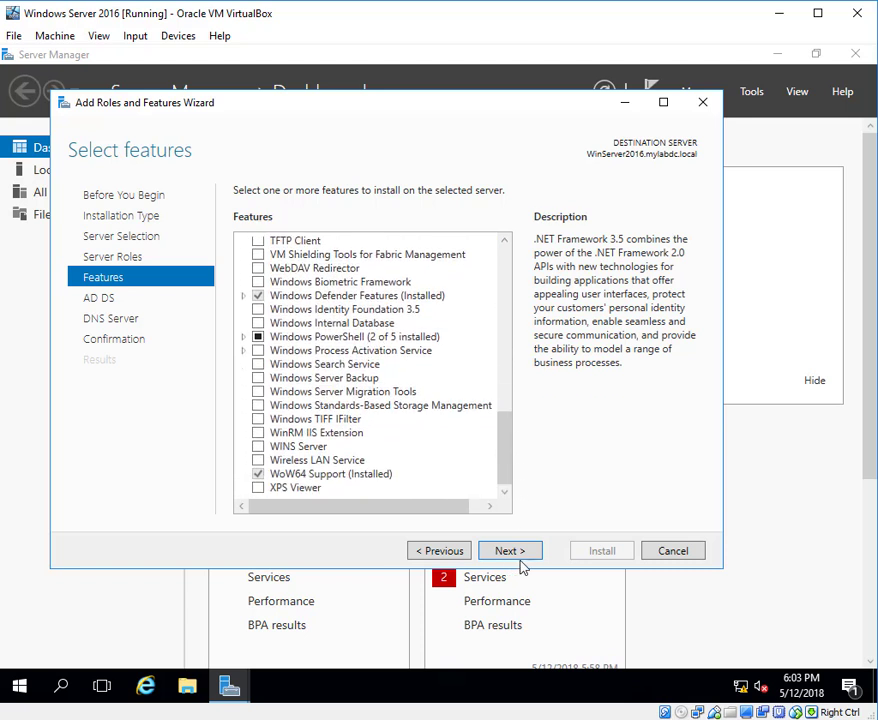
click(536, 555)
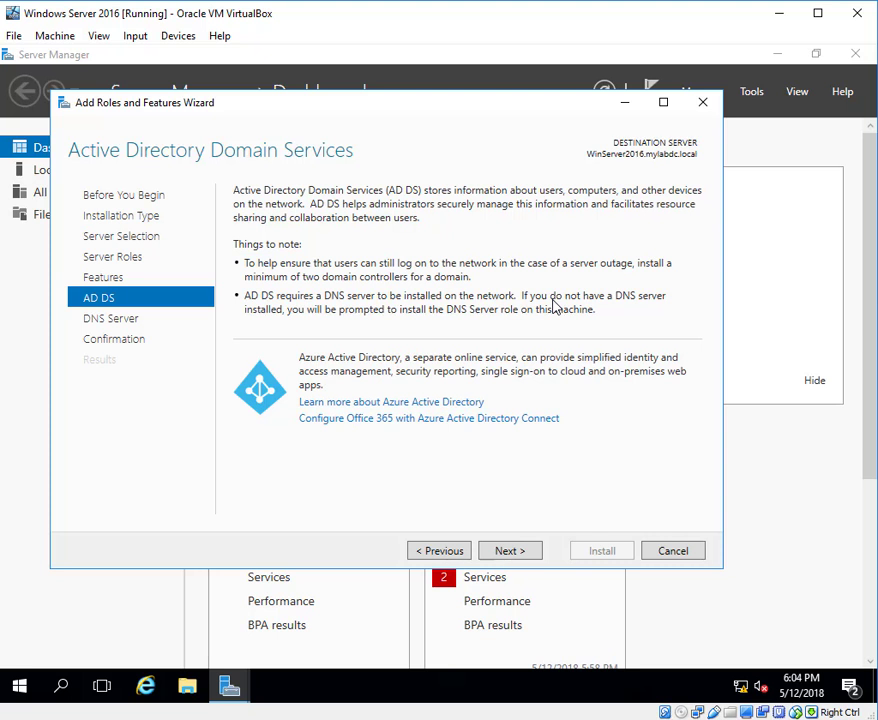
click(522, 556)
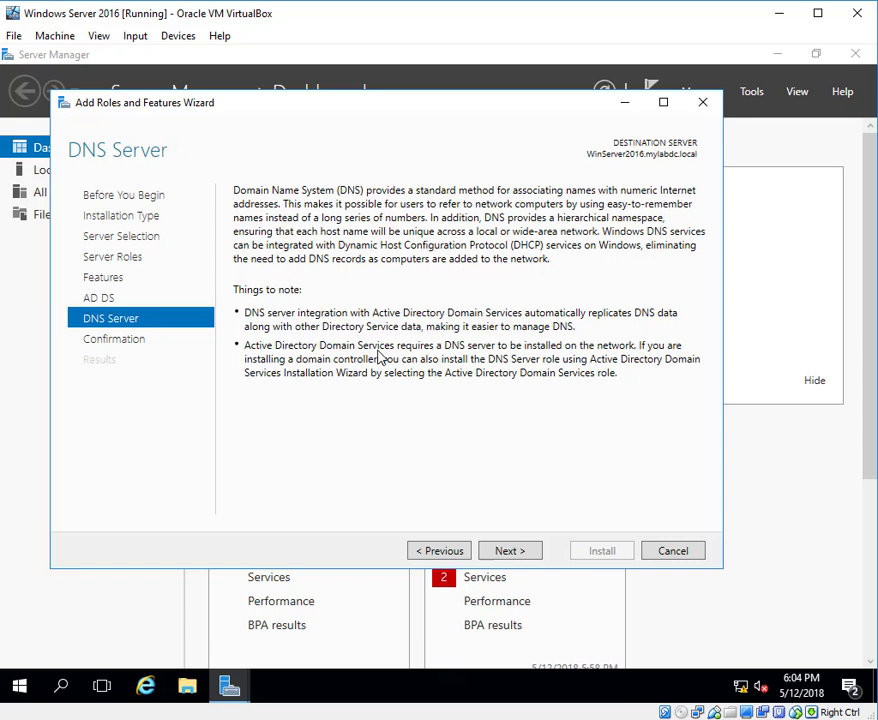
click(512, 551)
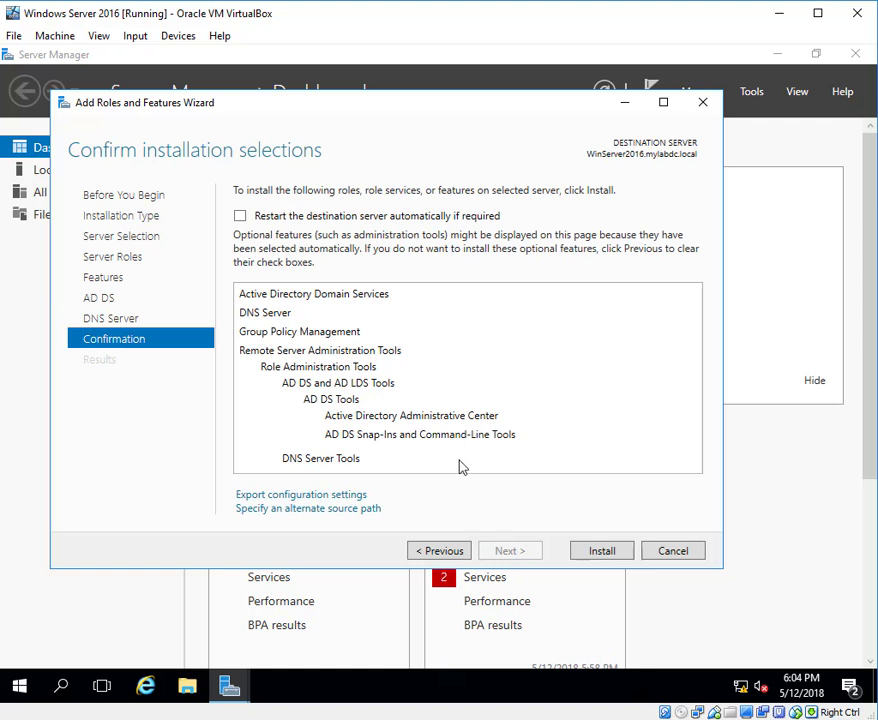
click(600, 556)
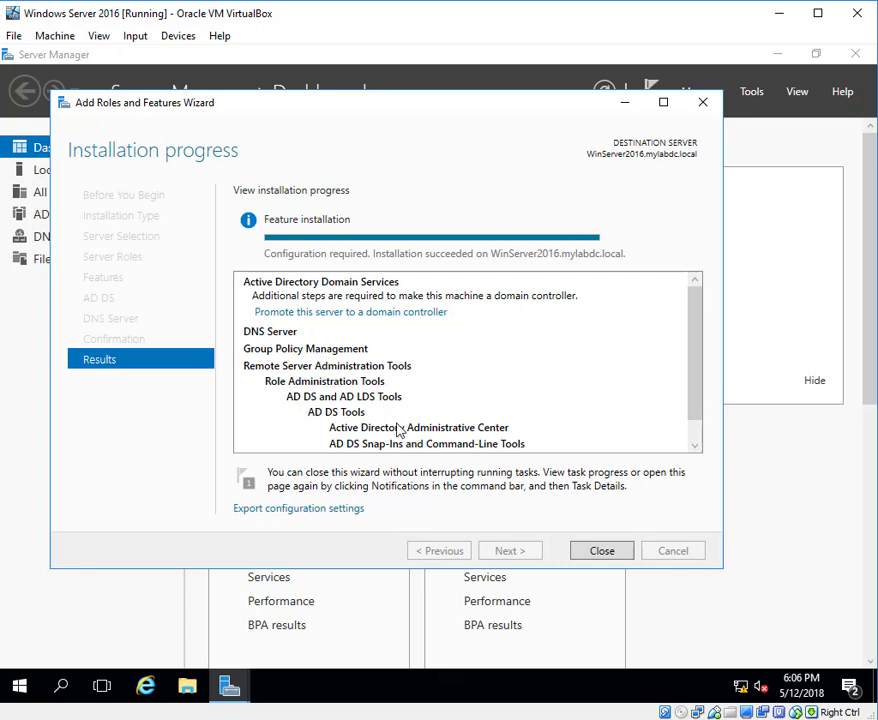
click(603, 551)
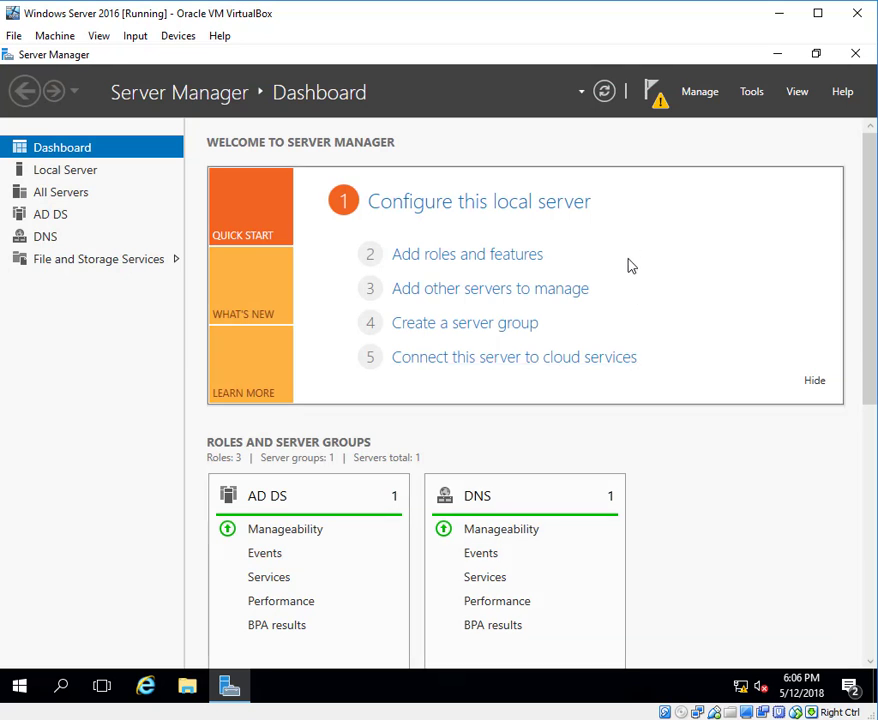
- Review the role tiles on the dashboard and start promoting this server to a domain controller from the post-deployment notification
scroll(372, 472, down, 2)
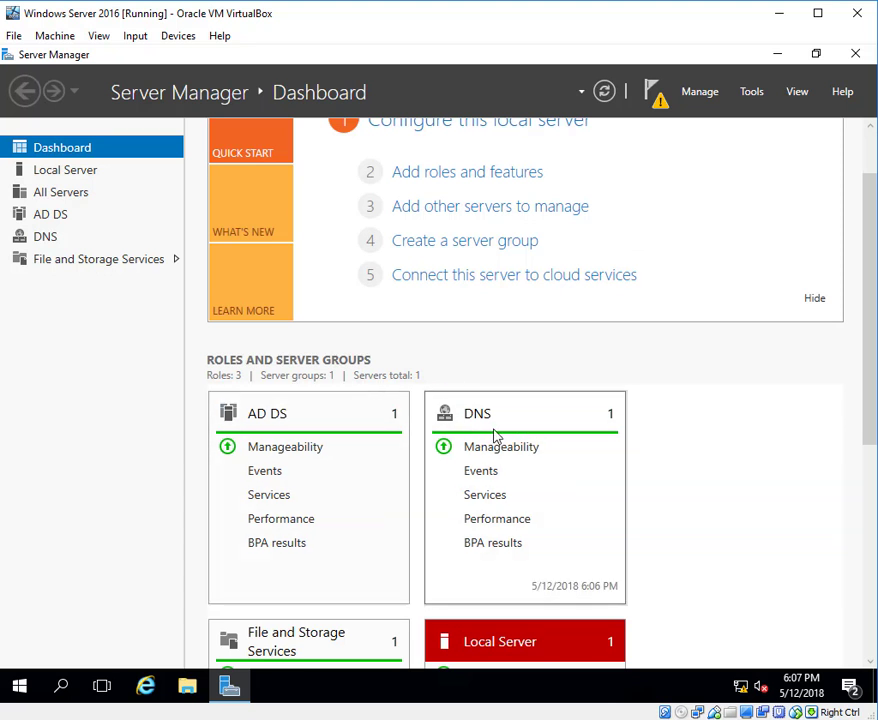
scroll(359, 453, down, 2)
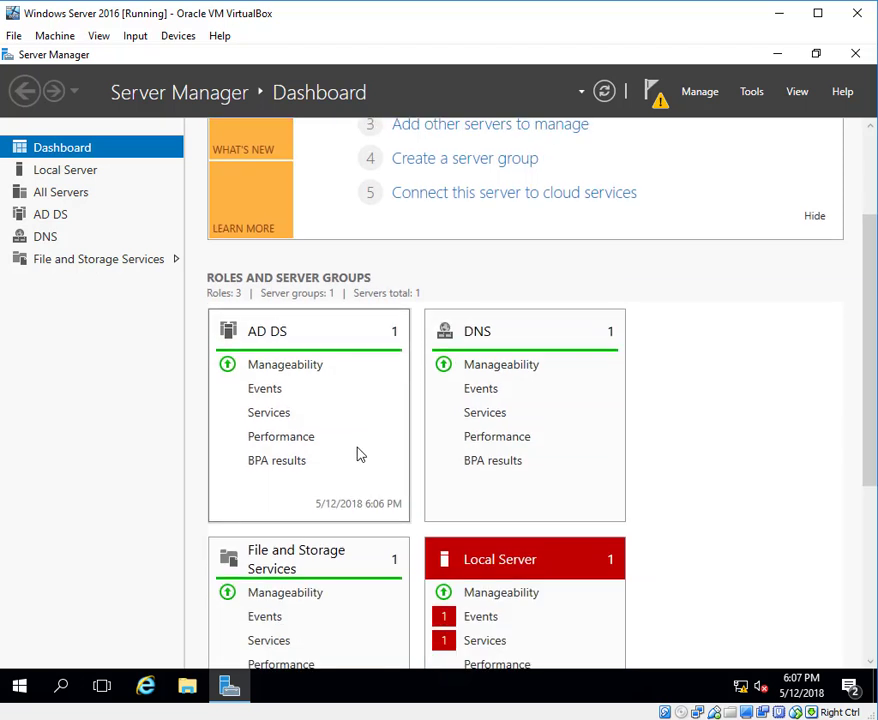
scroll(360, 455, up, 3)
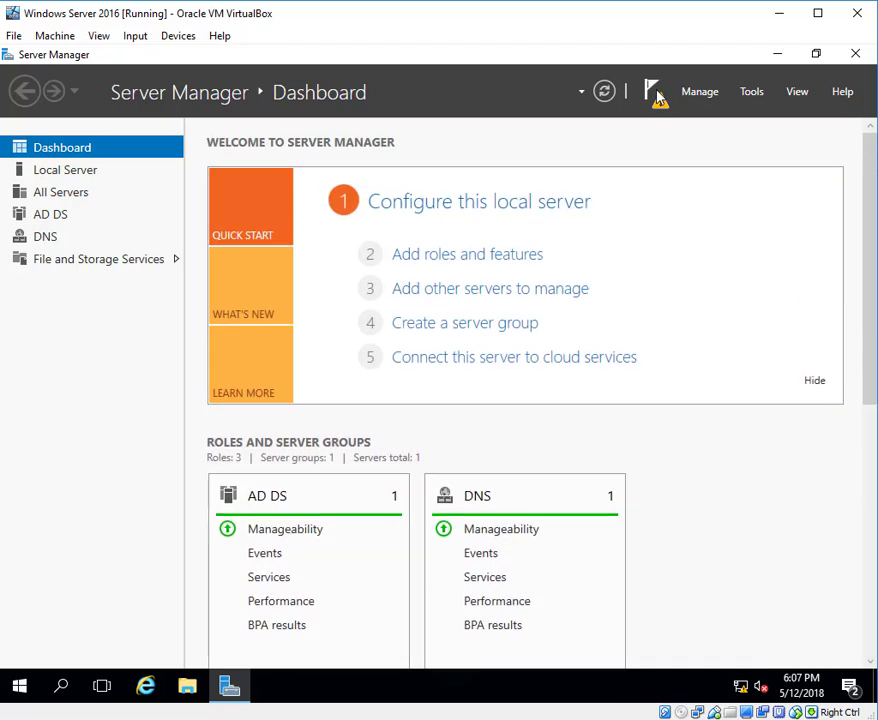
click(656, 95)
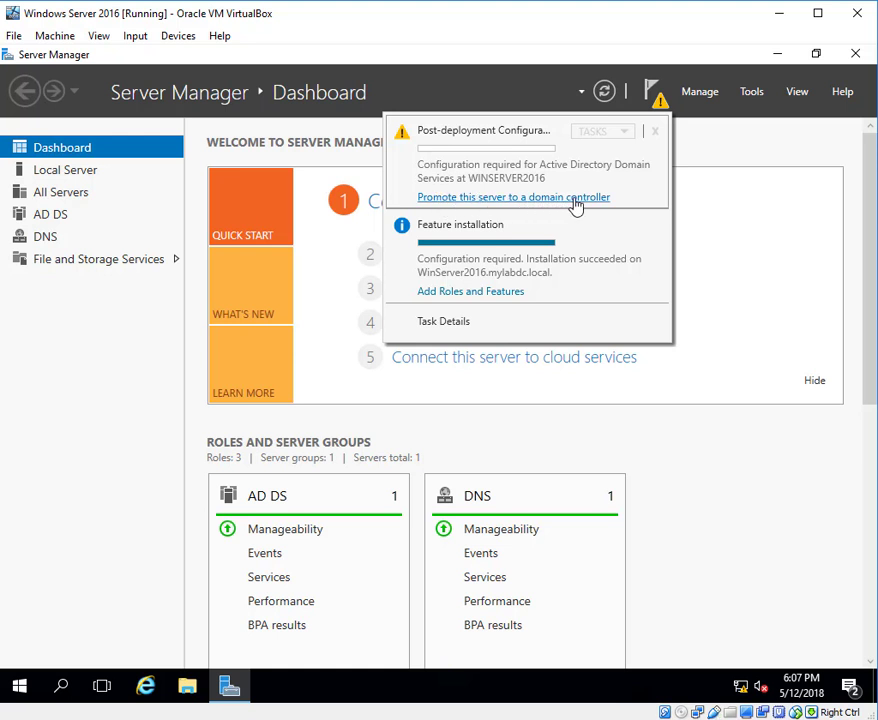
click(522, 199)
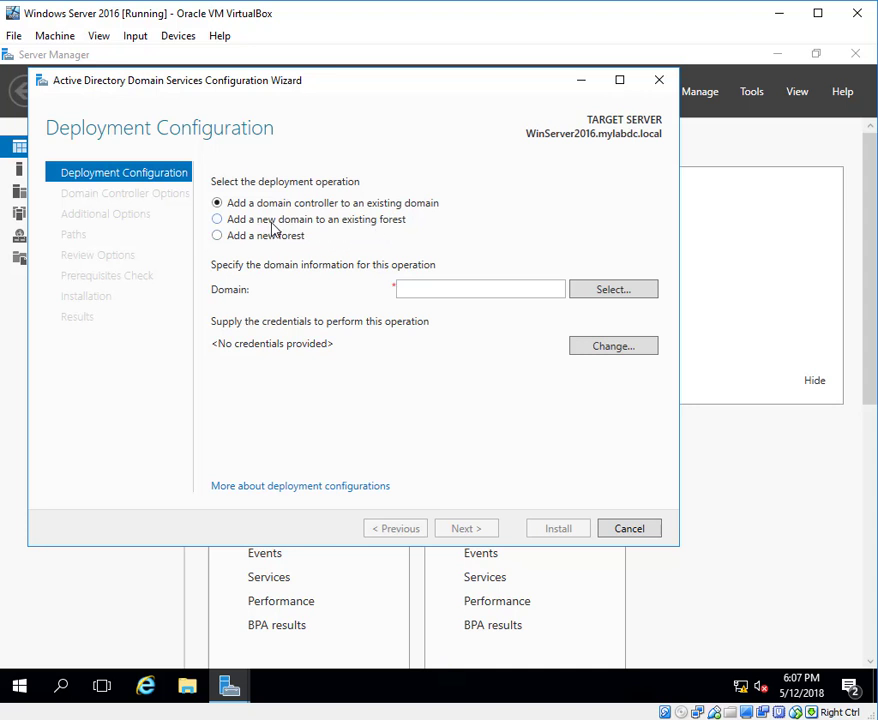
- Choose to add a new forest with the root domain name mylab.local and proceed to the domain controller options
click(218, 237)
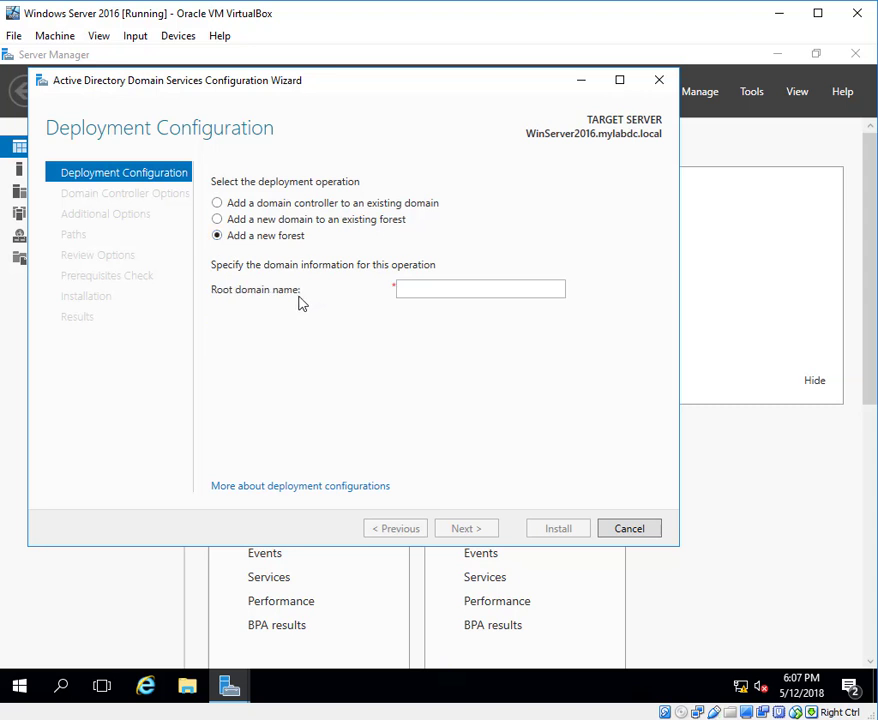
click(445, 287)
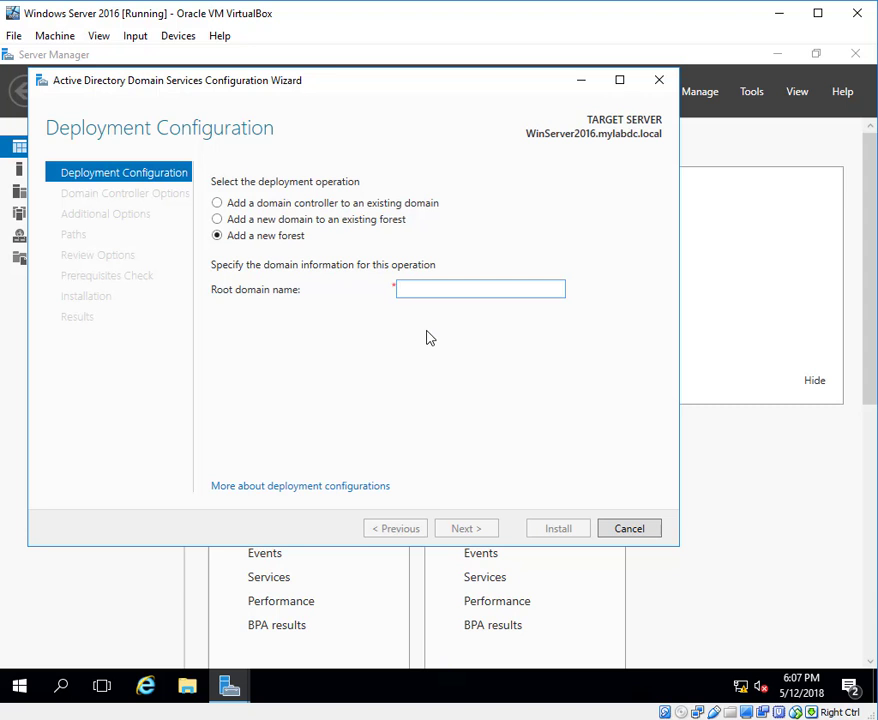
text(mylab.local)
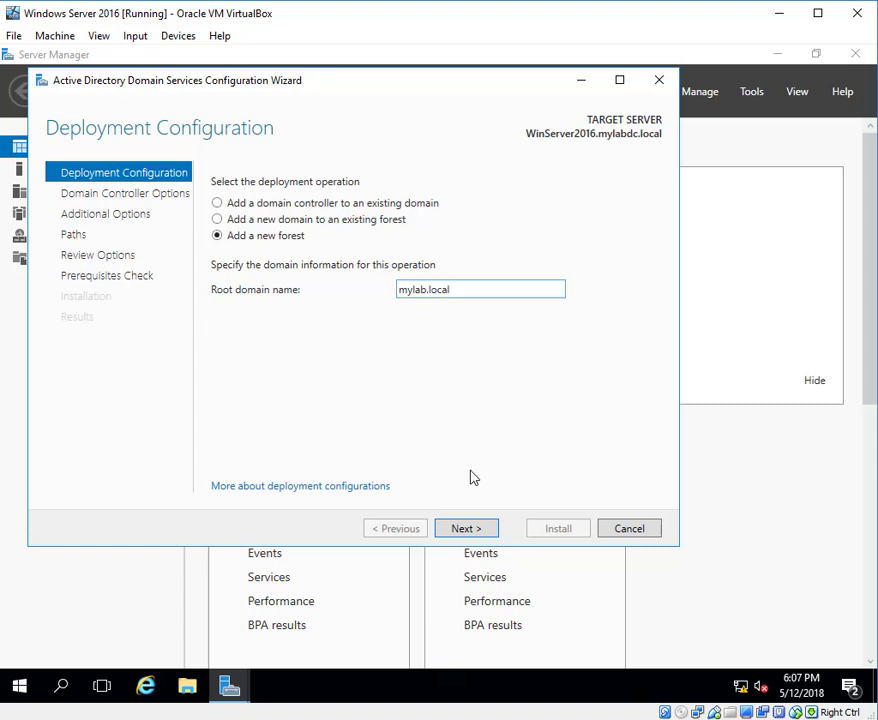
click(487, 531)
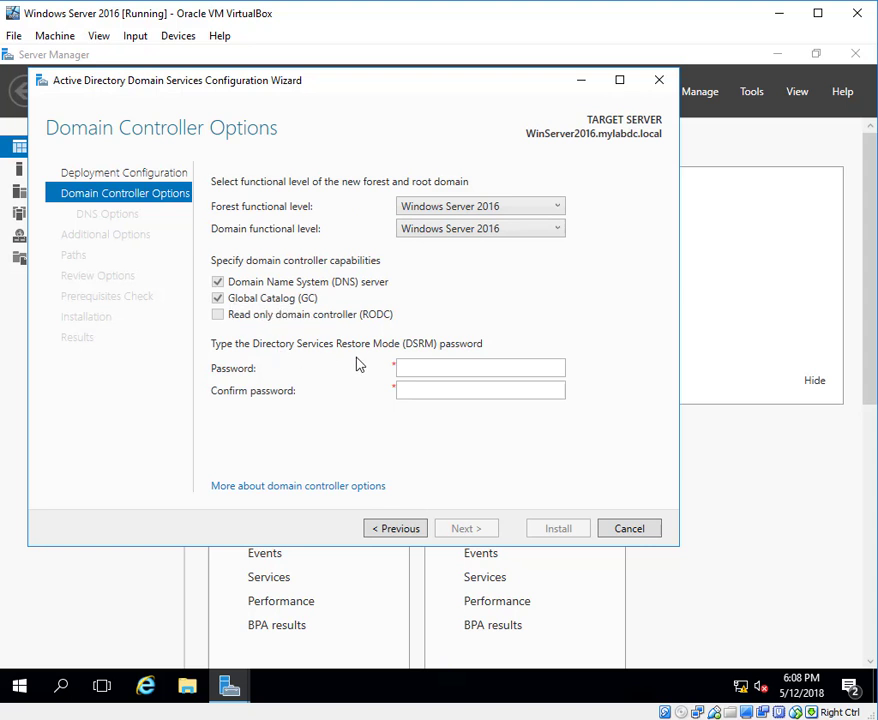
- Enter and confirm the Directory Services Restore Mode password, keeping the default functional levels, and proceed to the DNS options
click(430, 368)
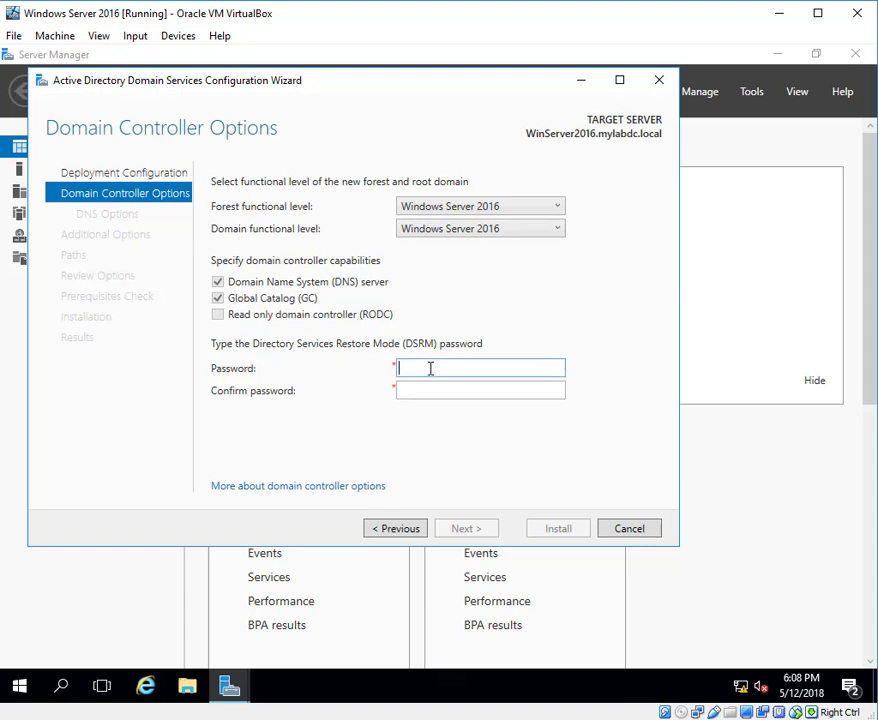
text(P*)
key(Tab)
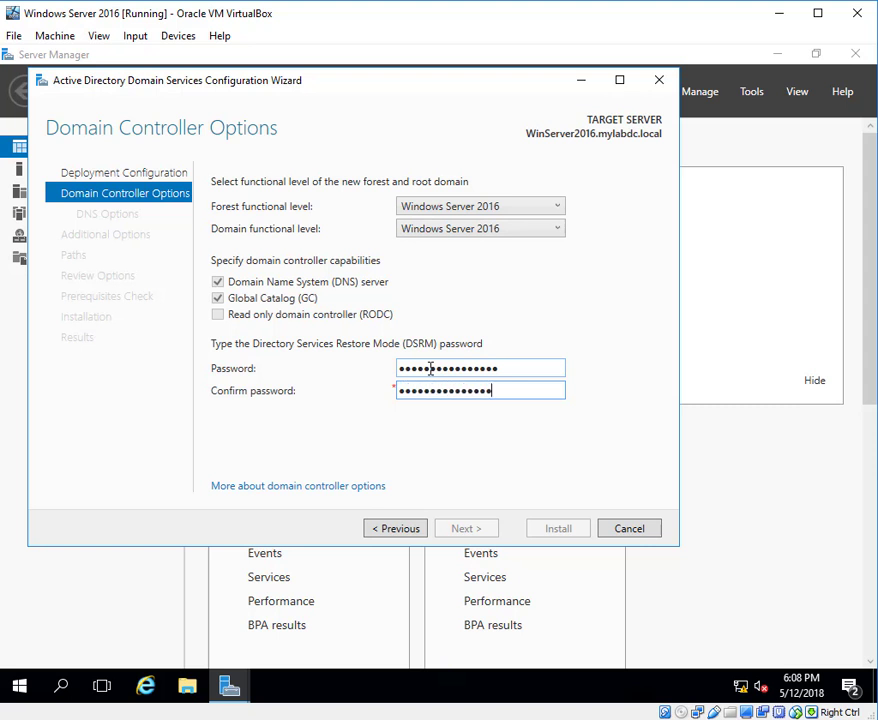
text(*)
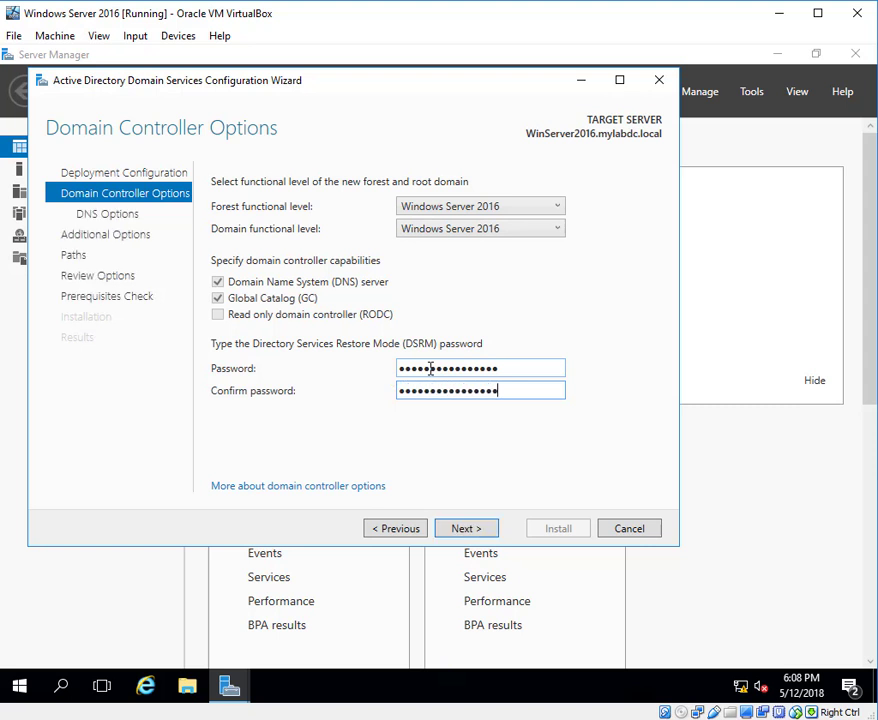
click(477, 533)
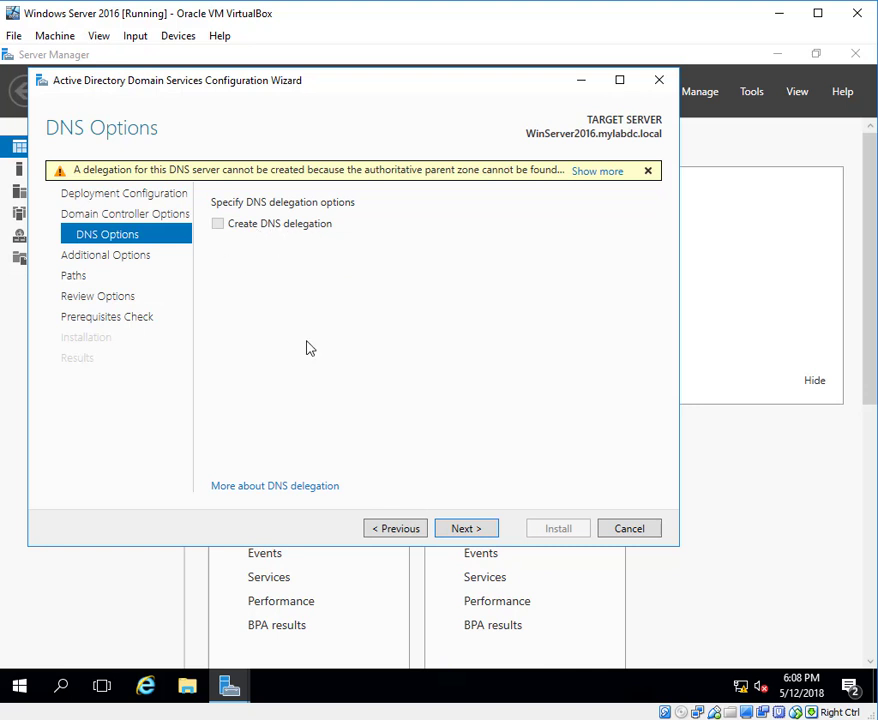
- Continue without creating a DNS delegation and set the NetBIOS domain name to LAB
click(481, 533)
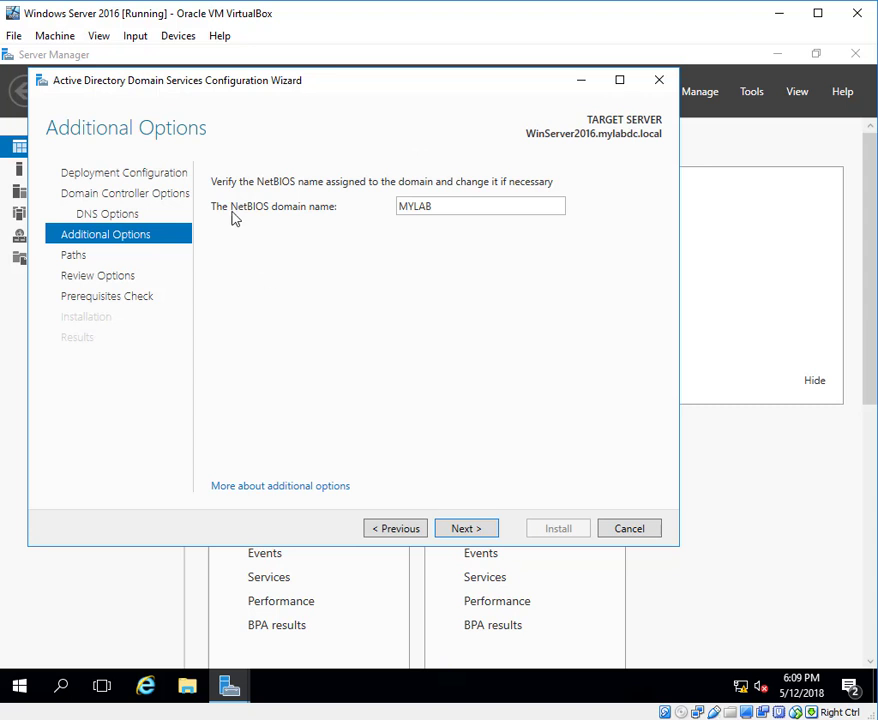
double_click(413, 206)
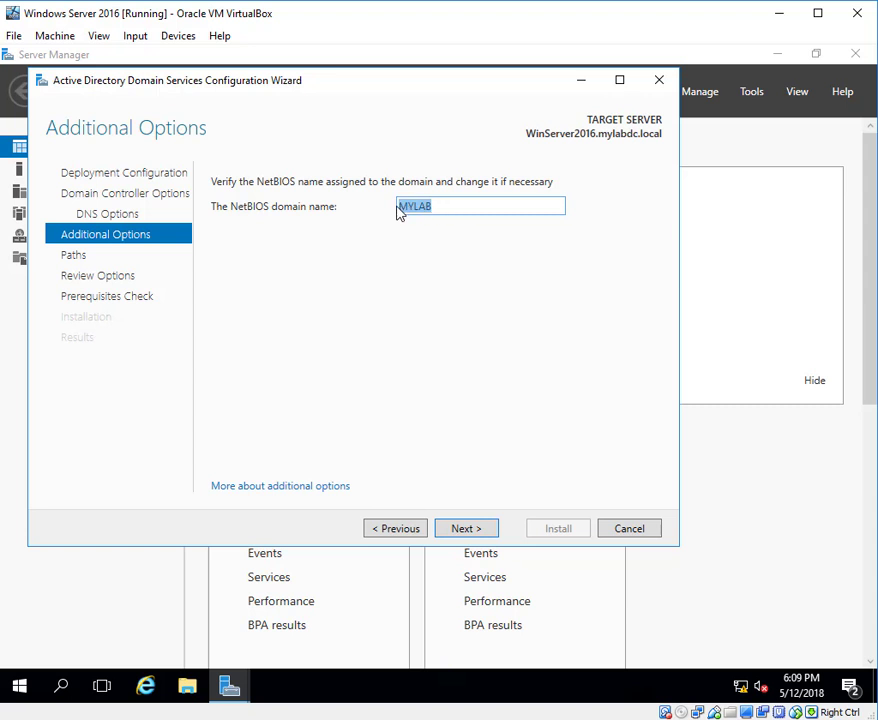
key(BackSpace)
text(LAB)
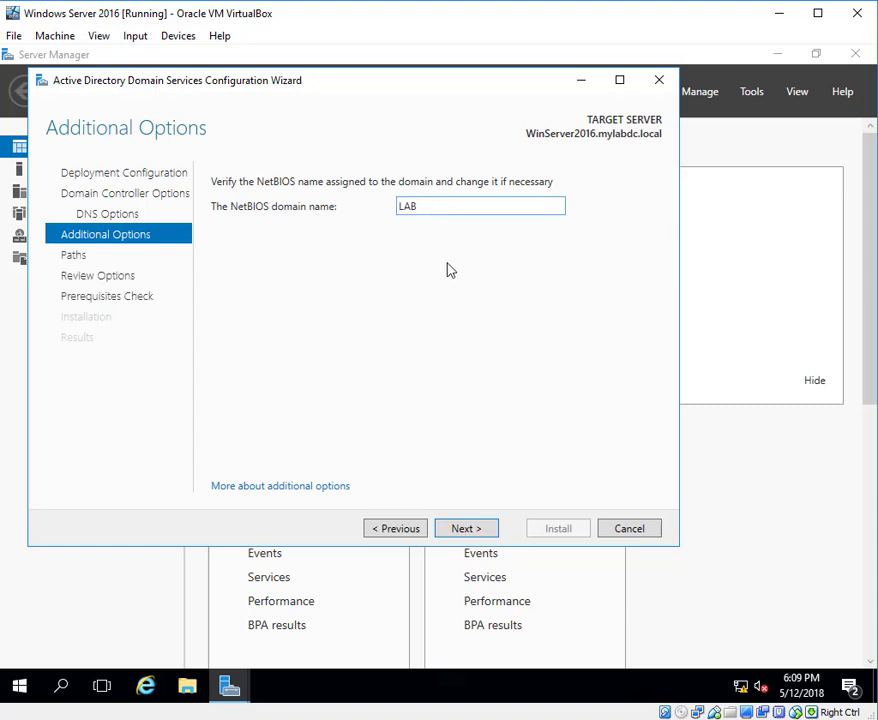
- Keep the default AD DS database, log and SYSVOL folders, review the selected options and proceed to the prerequisites check
click(464, 527)
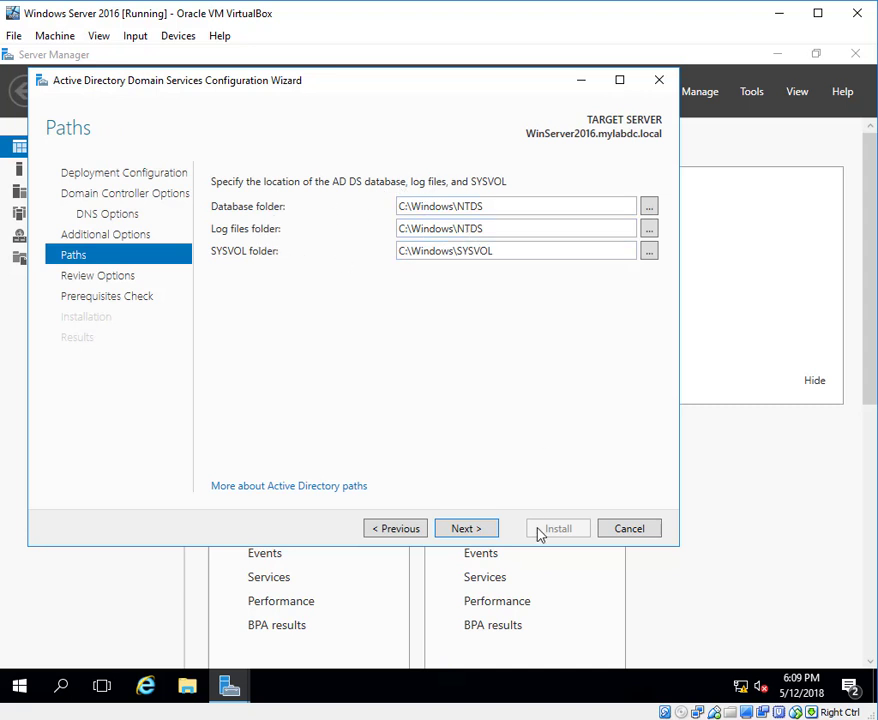
click(477, 533)
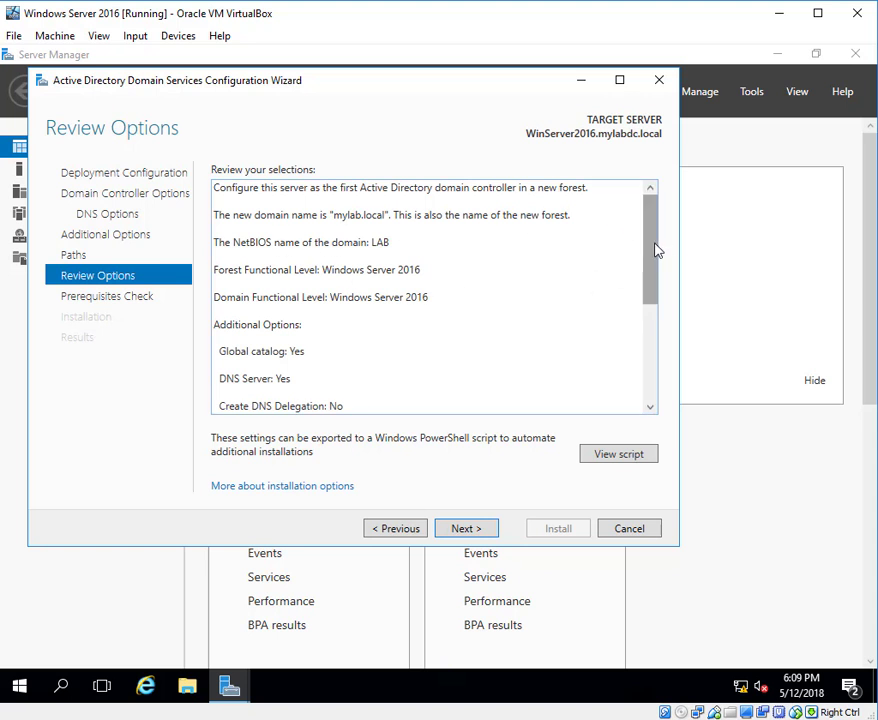
scroll(658, 252, down, 1)
scroll(658, 230, up, 1)
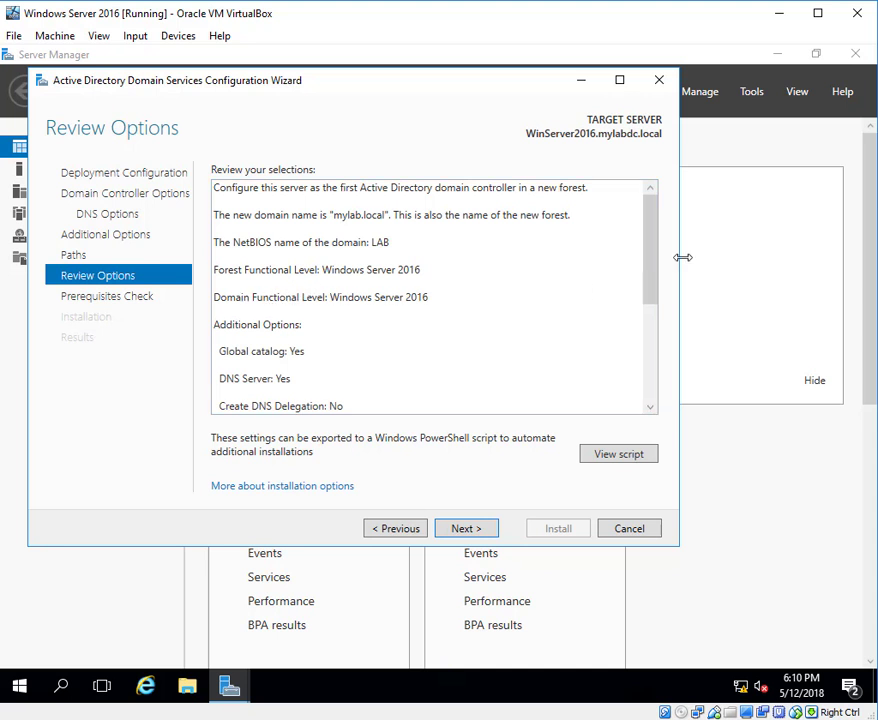
drag(655, 286, 645, 392)
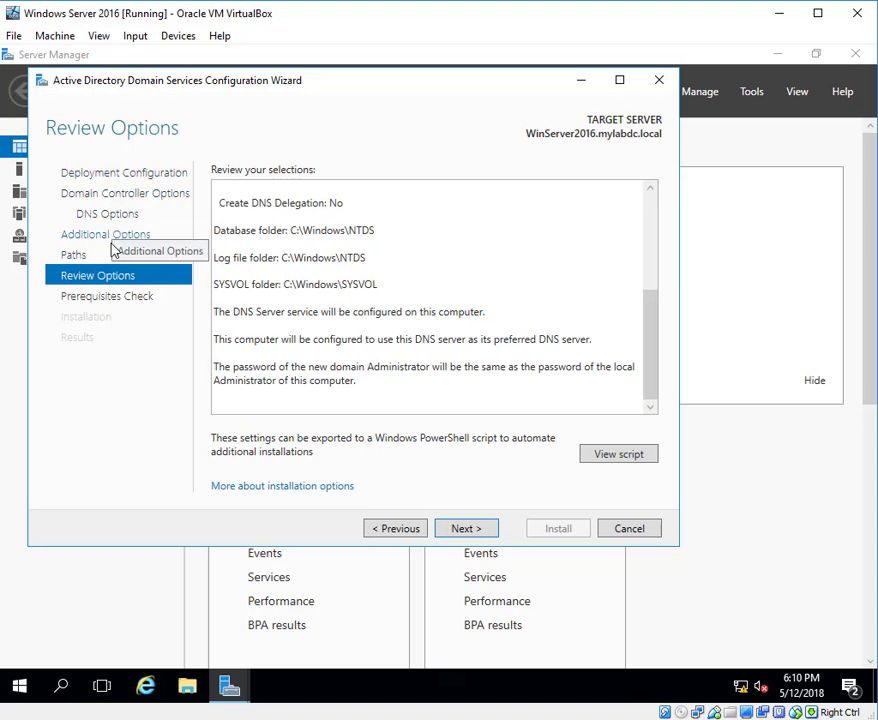
click(477, 529)
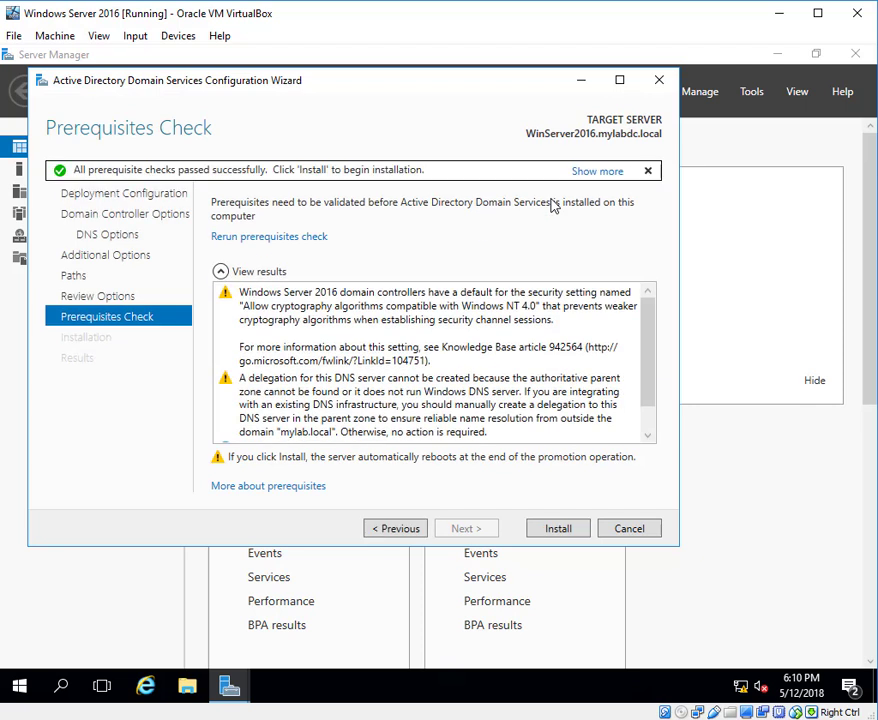
- Start the domain controller installation and dismiss the virtual machine's mouse pointer integration messages during the reboot
click(553, 533)
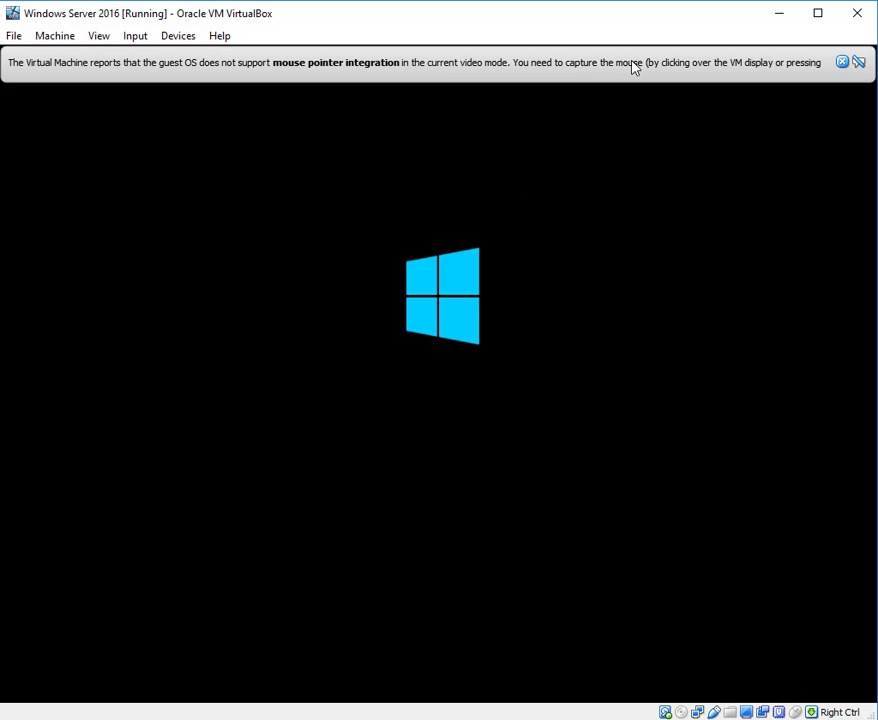
click(842, 63)
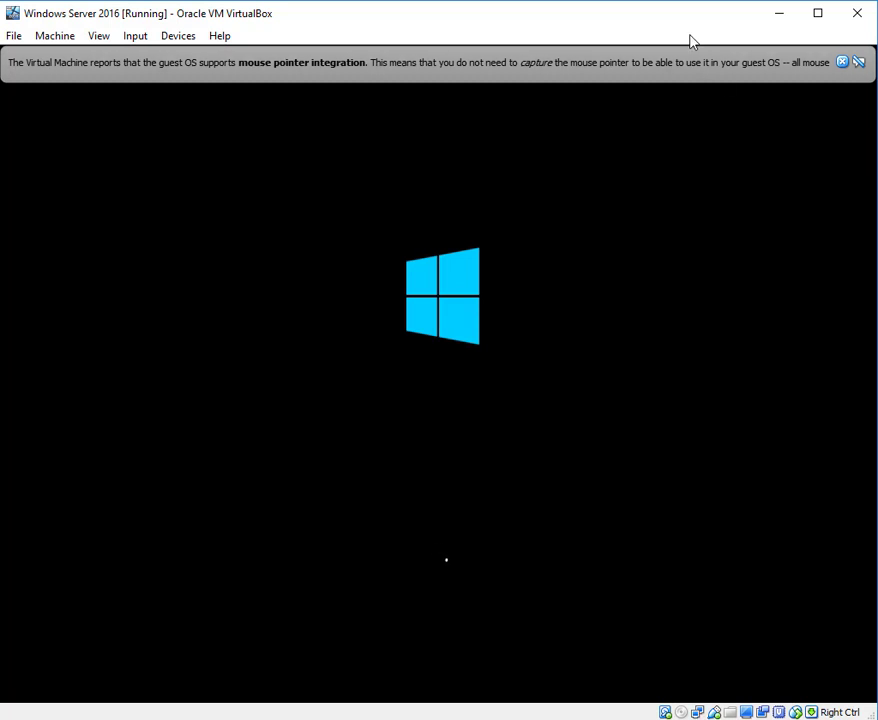
click(842, 62)
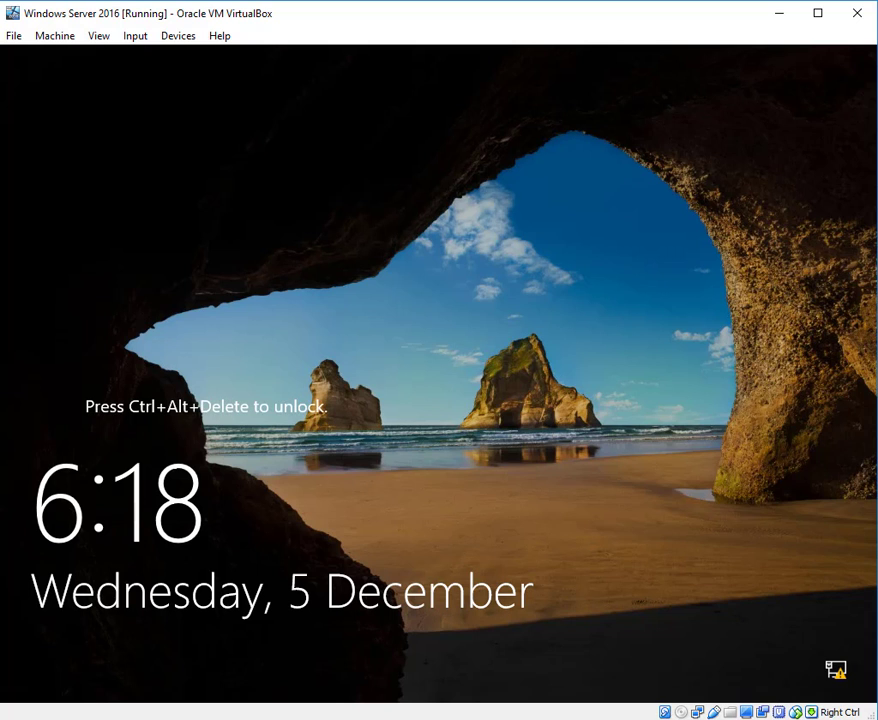
- Unlock the virtual machine's lock screen and sign in as LAB\Administrator with the account password
click(140, 38)
mouse_move(155, 57)
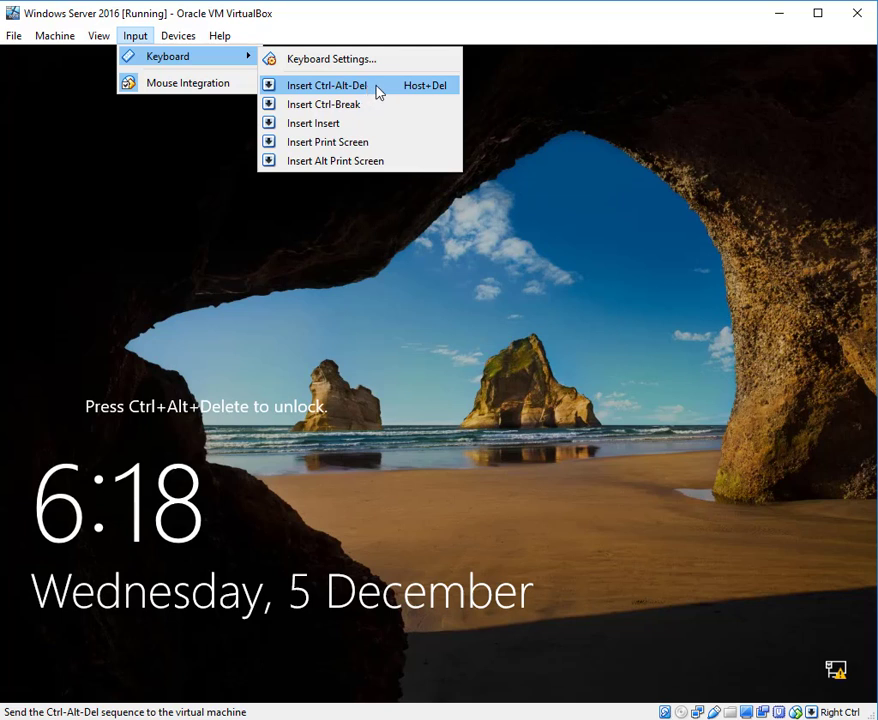
click(372, 88)
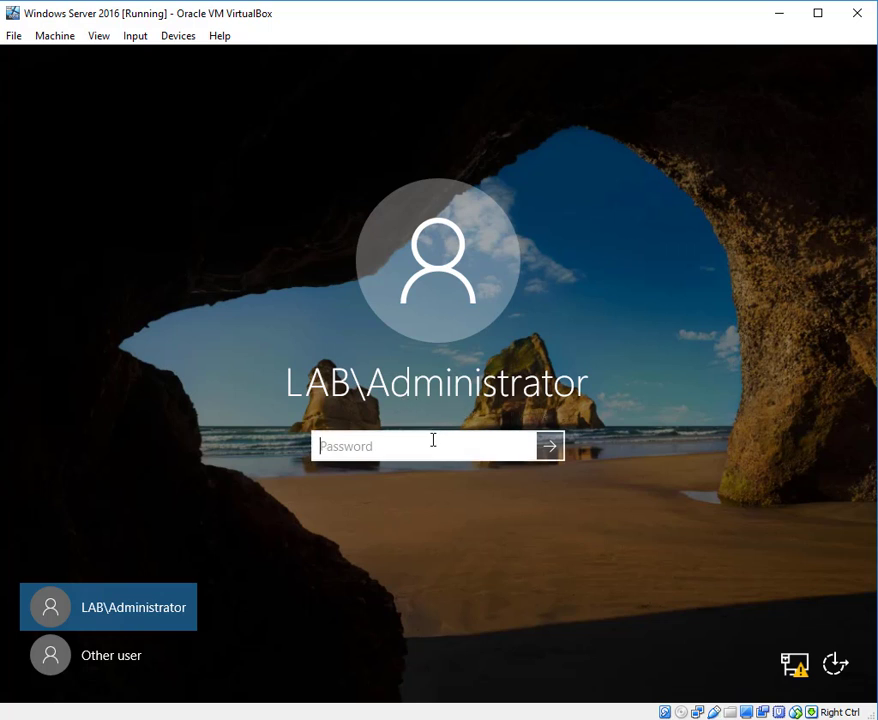
text(***************)
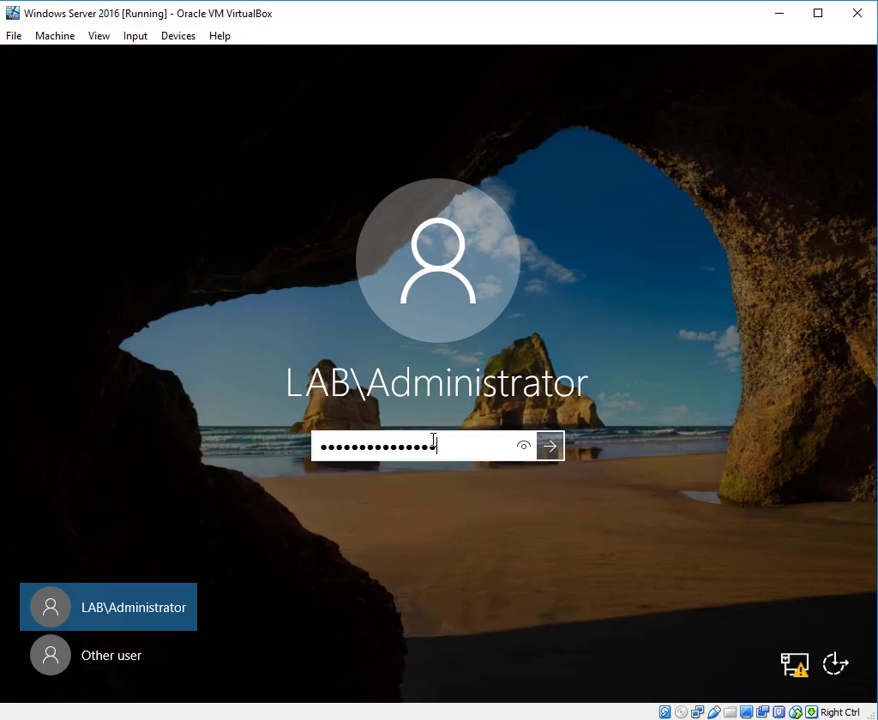
key(Return)
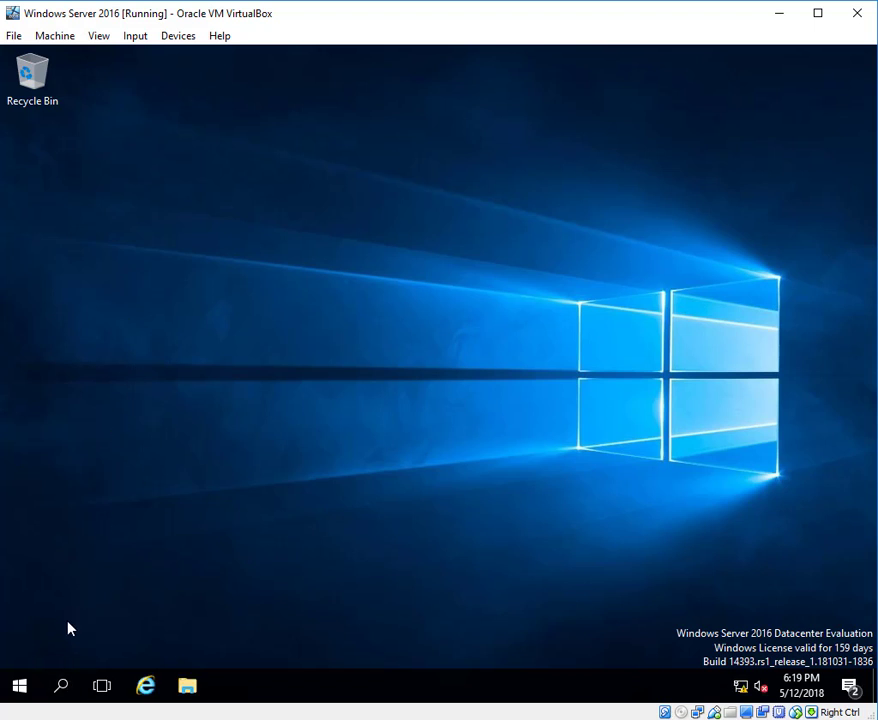
- Search for "my pc", open the properties of This PC to check the computer name and domain, and close the window
click(61, 682)
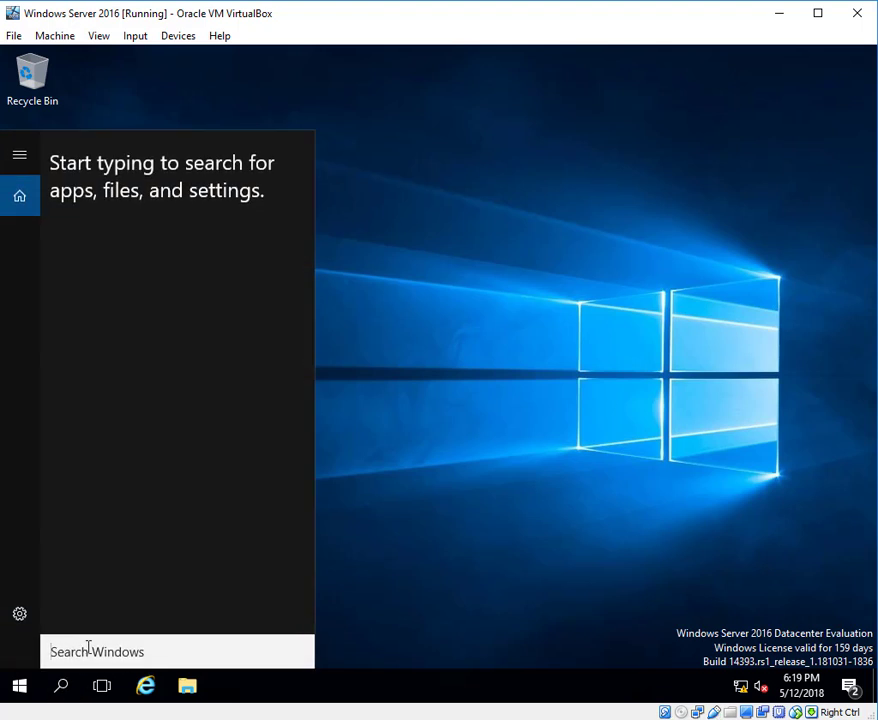
text(my pc)
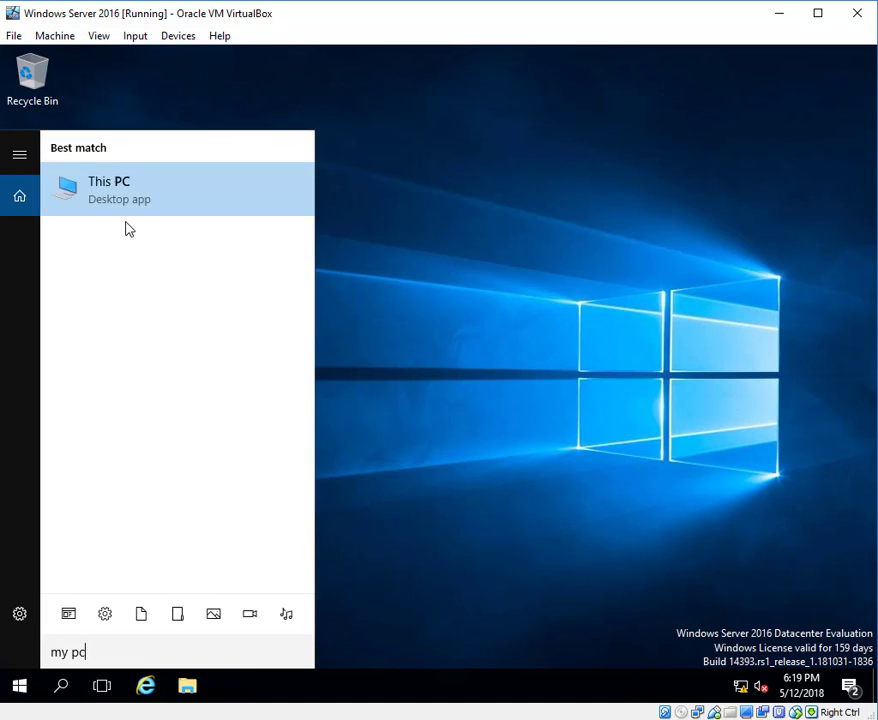
right_click(129, 201)
click(163, 355)
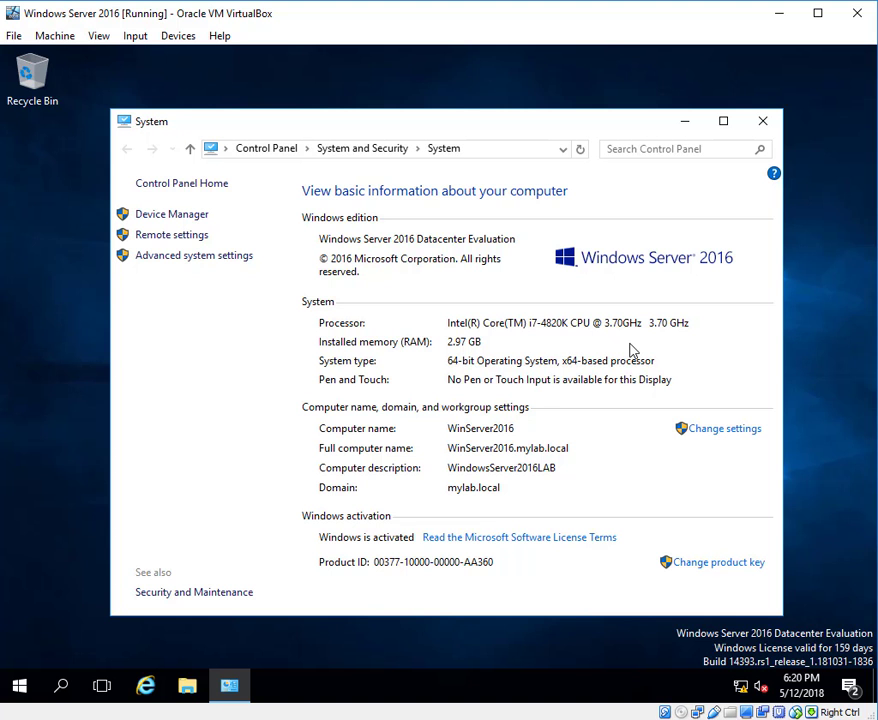
click(761, 122)
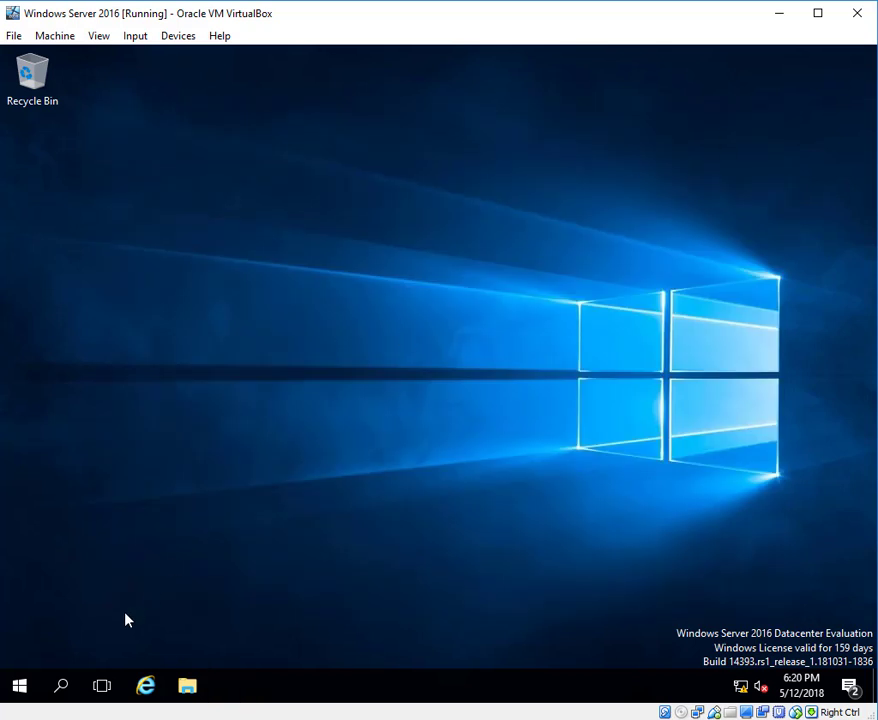
- Open Server Manager and look over the roles and server groups on its dashboard
click(63, 684)
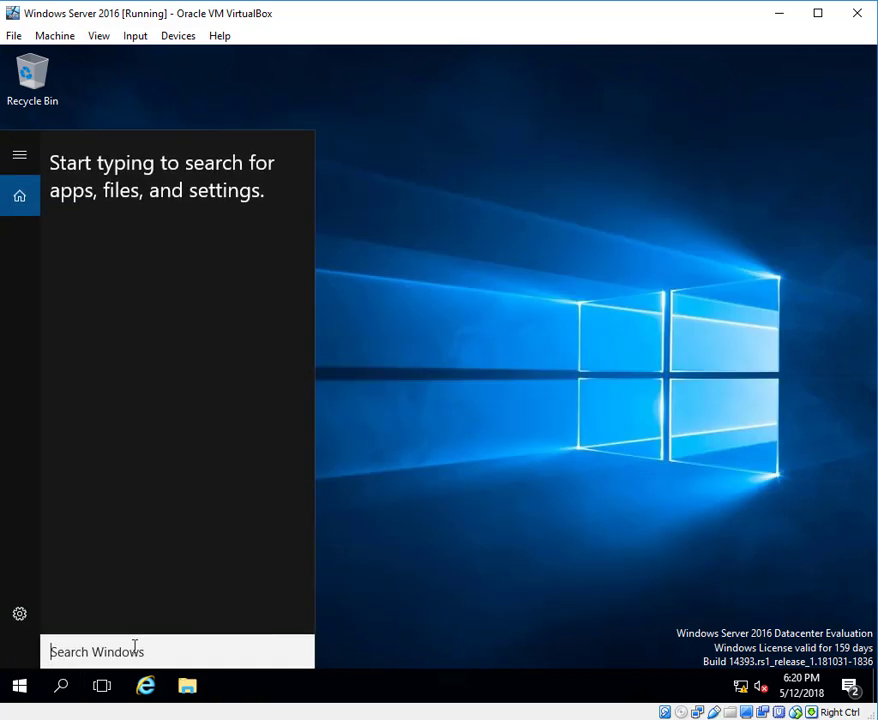
text(server)
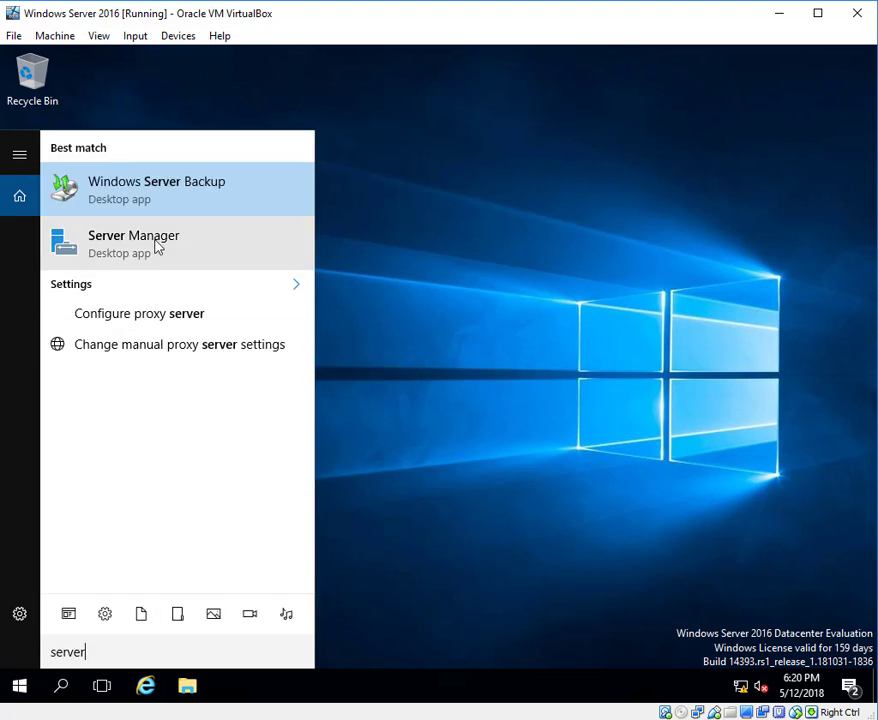
click(557, 362)
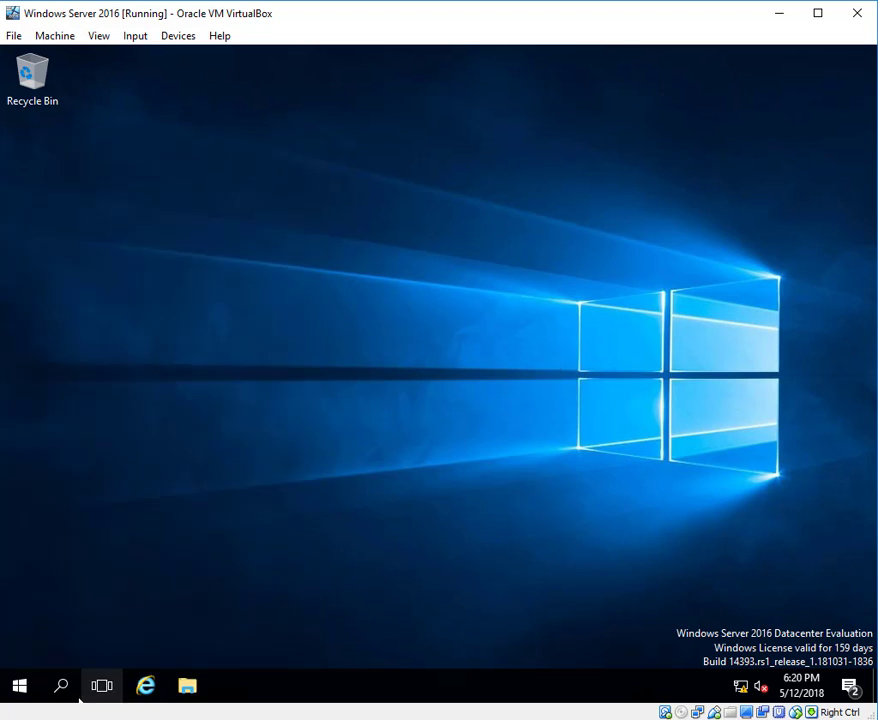
click(22, 688)
click(310, 224)
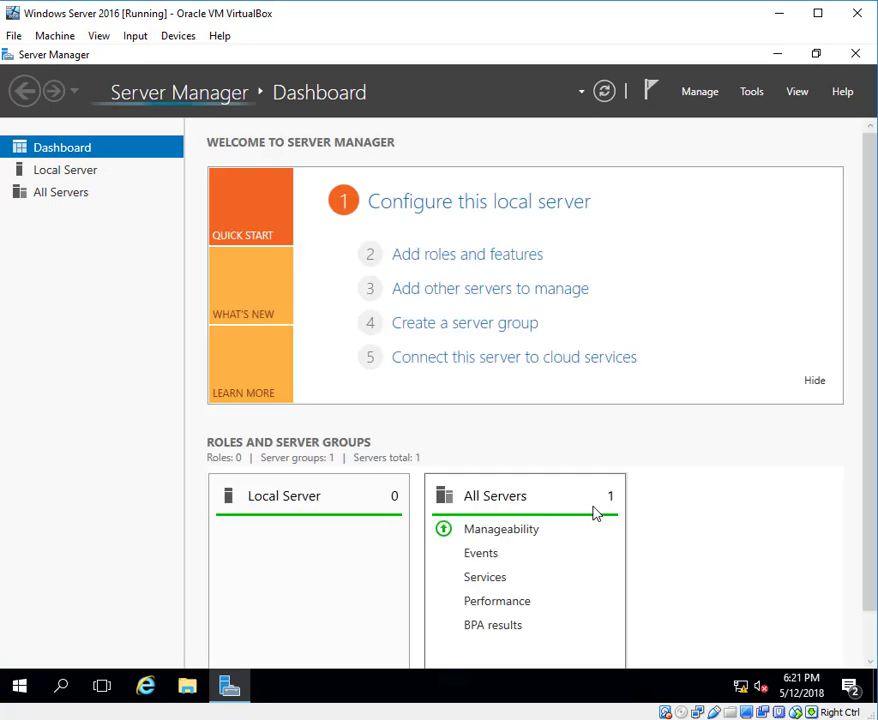
scroll(855, 527, down, 5)
scroll(855, 527, up, 5)
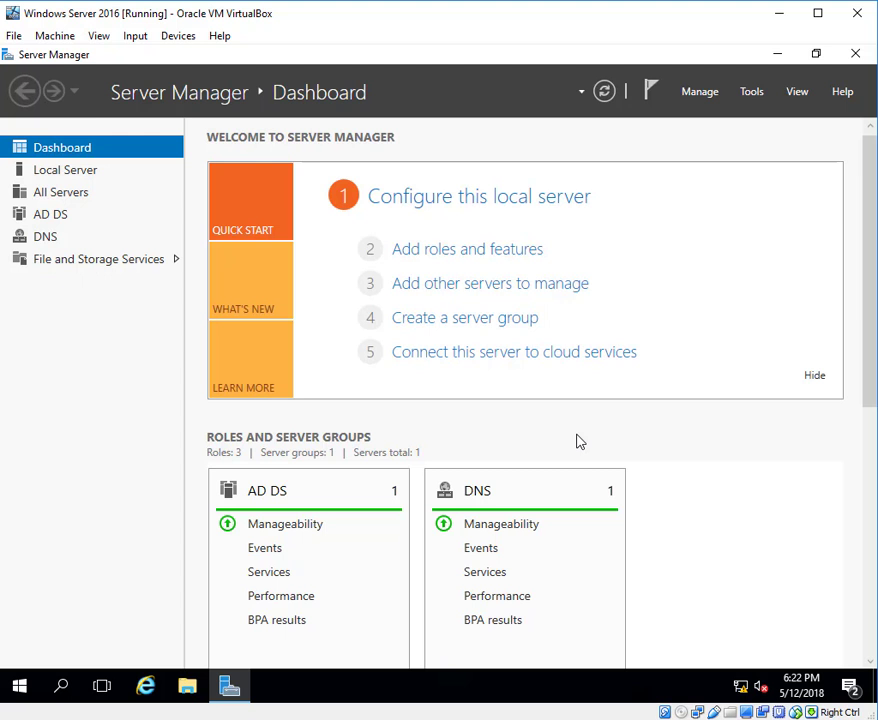
- Check the server's full computer name and domain membership again in the system properties, and return to the dashboard
click(63, 681)
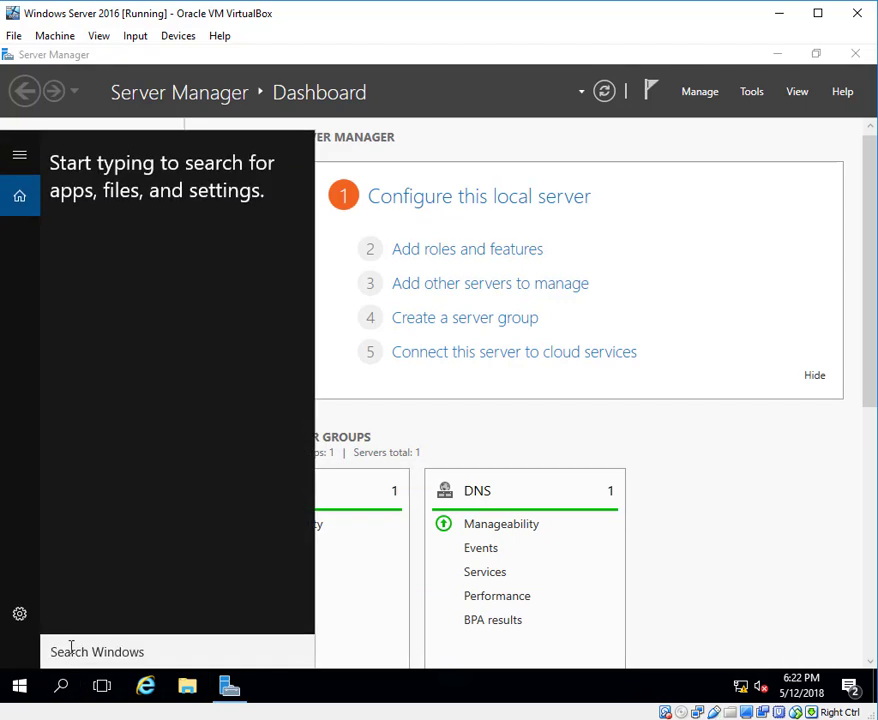
text(my pc)
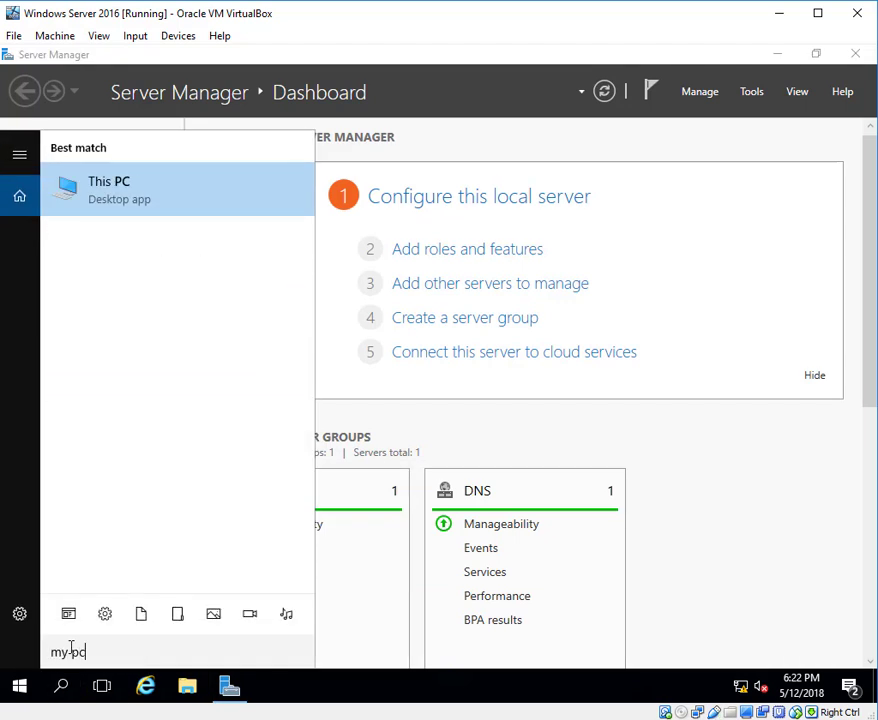
right_click(108, 205)
click(133, 355)
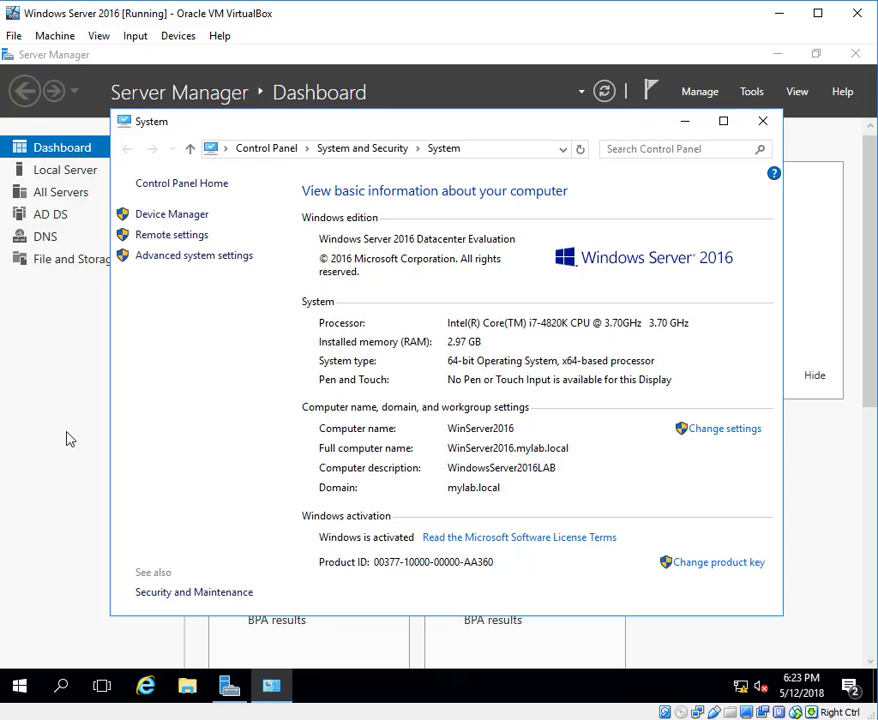
click(764, 123)
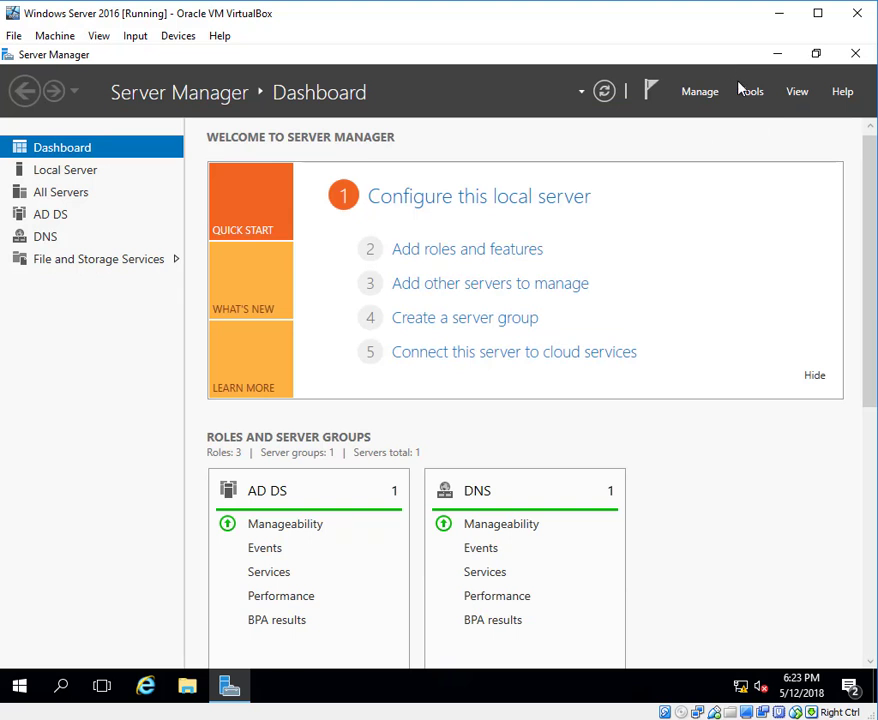